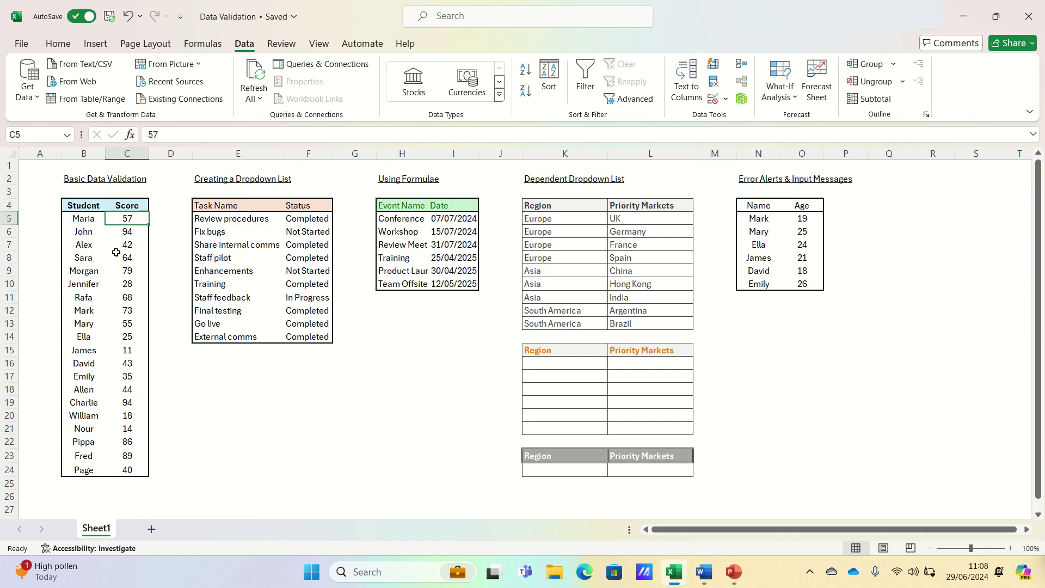
# Step: Limit the Score cells C5:C24 to whole numbers between a minimum of 1 and a maximum of 100
pyautogui.hotkey('ctrl', 'shift', 'Down')
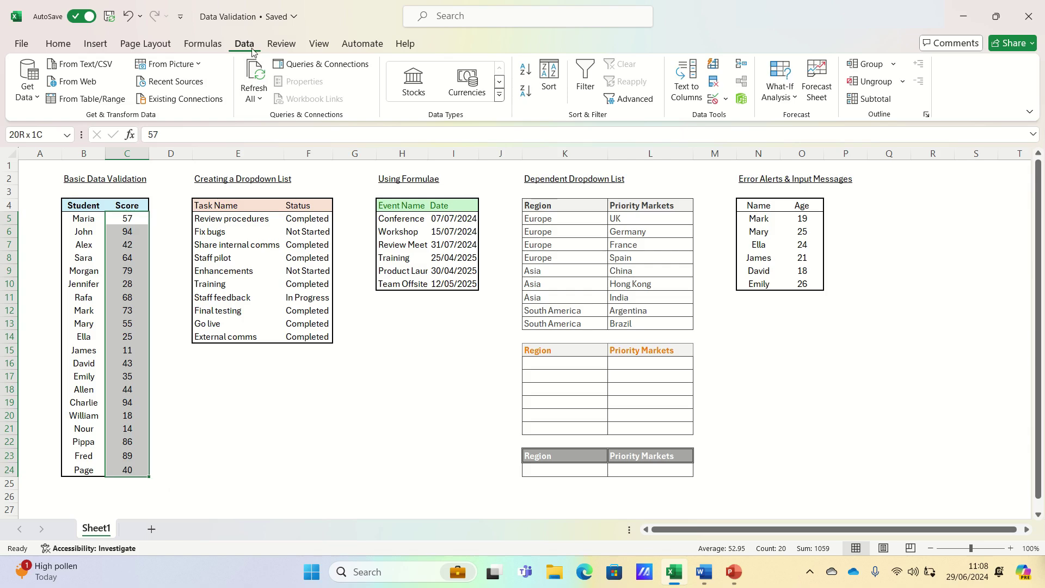
pyautogui.click(713, 99)
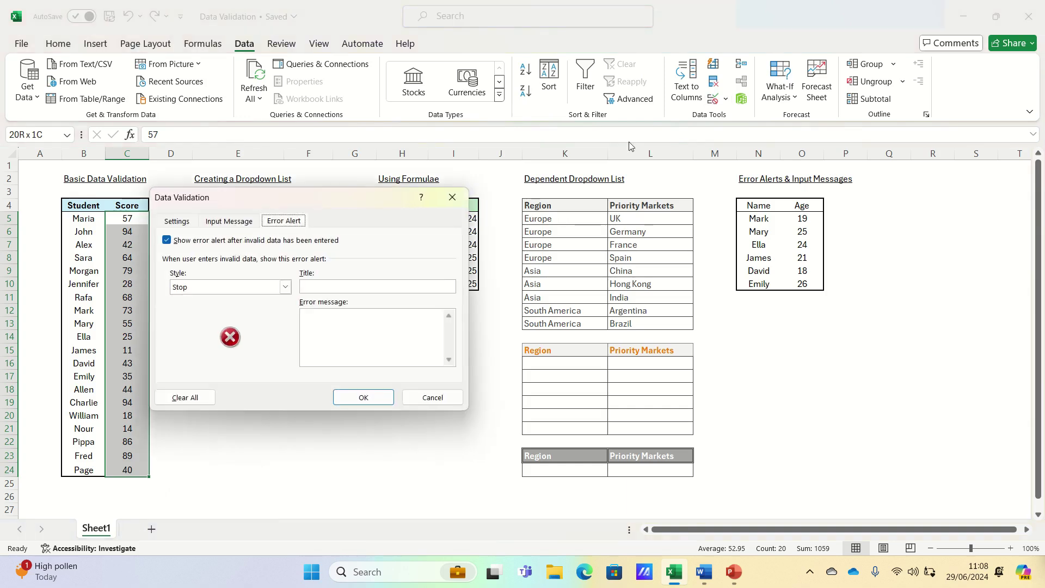
pyautogui.click(186, 221)
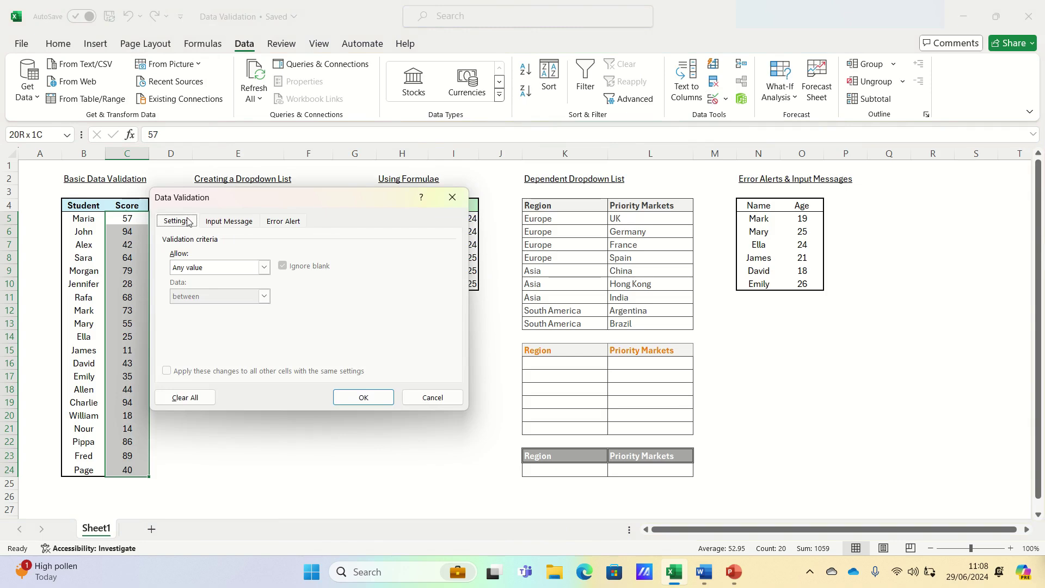
pyautogui.click(224, 267)
pyautogui.click(214, 289)
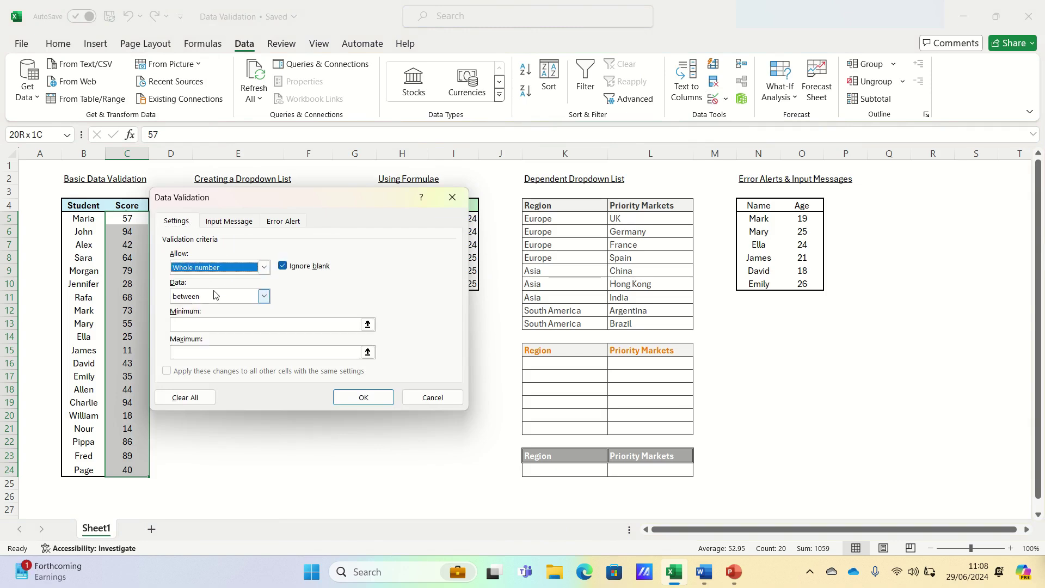
pyautogui.click(220, 326)
pyautogui.write('1')
pyautogui.write('100')
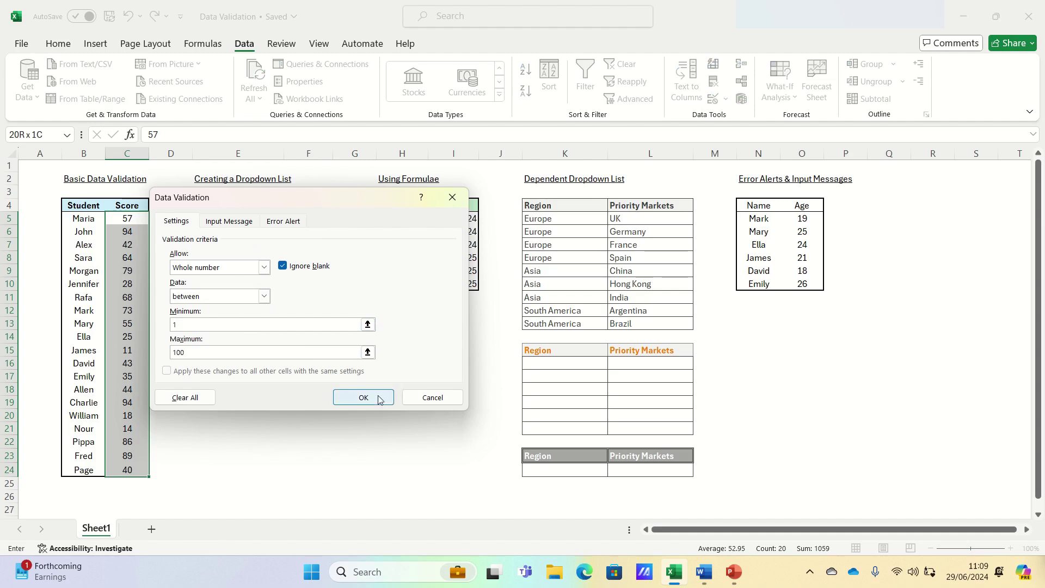
pyautogui.click(361, 397)
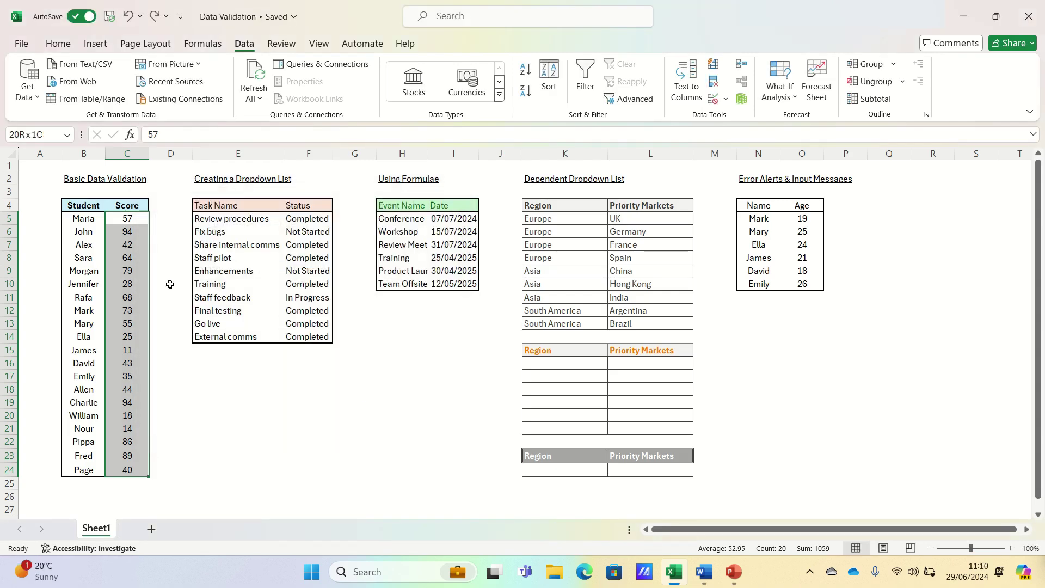
# Step: Clear the scores in C5:C6 and enter 5 as the first score
pyautogui.press('Up')
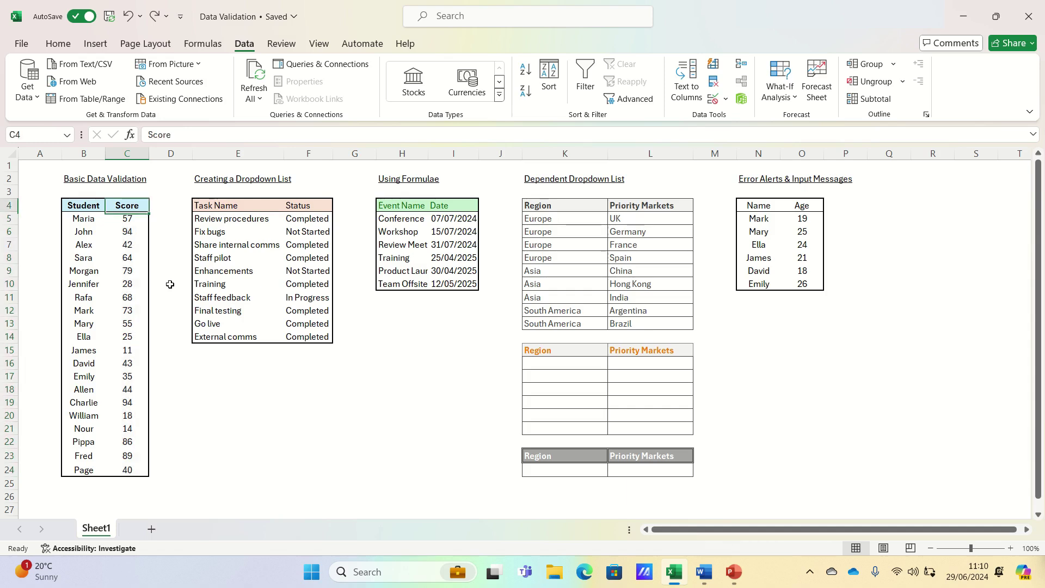
pyautogui.press('Down')
pyautogui.hotkey('shift', 'Down')
pyautogui.press('Delete')
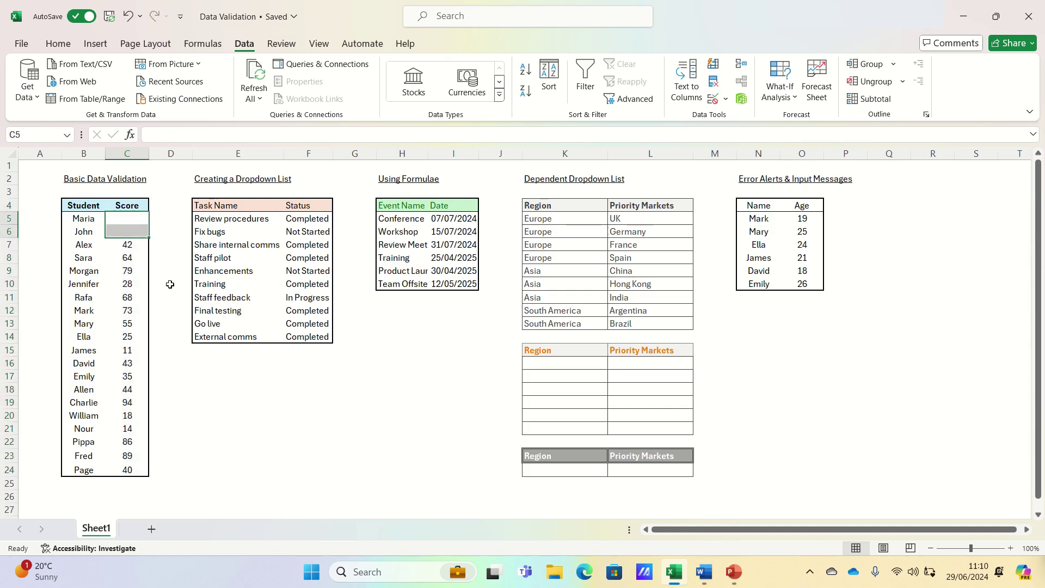
pyautogui.hotkey('shift', 'Up')
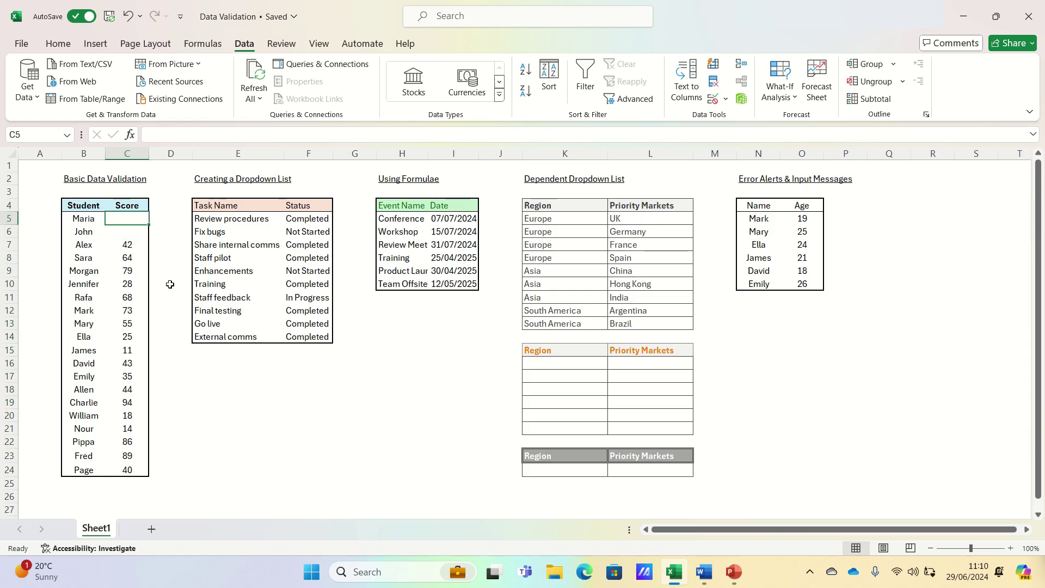
pyautogui.write('5')
pyautogui.press('Return')
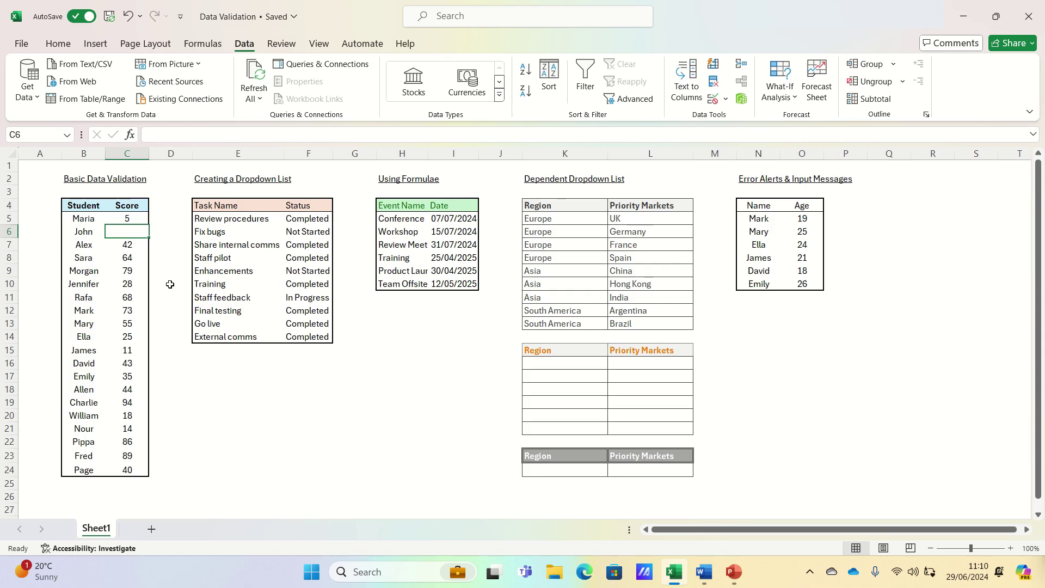
# Step: Check that scores of 101 and 0 are rejected in C6, then cancel the entry
pyautogui.write('101')
pyautogui.press('Return')
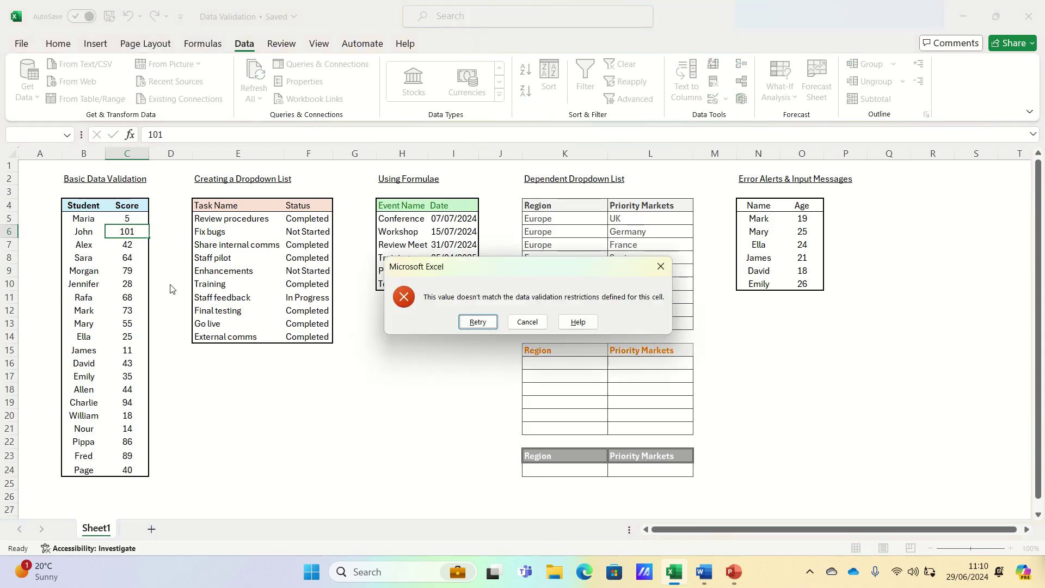
pyautogui.press('Return')
pyautogui.write('0')
pyautogui.press('Return')
pyautogui.press('Escape')
pyautogui.press('Down')
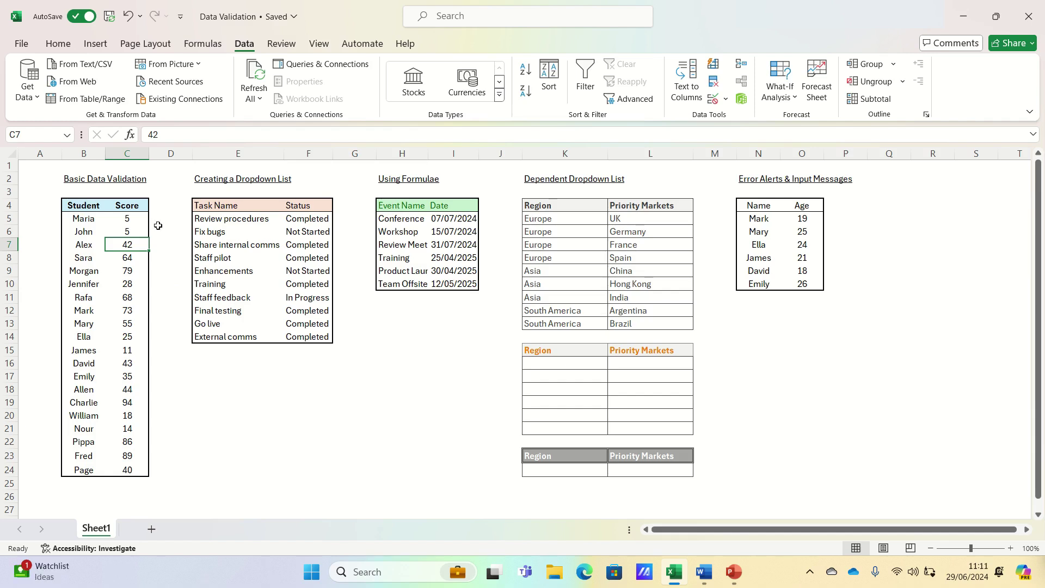
# Step: Give Status cells F5:F14 a list rule with source Completed, In Progress, Not Started
pyautogui.click(303, 218)
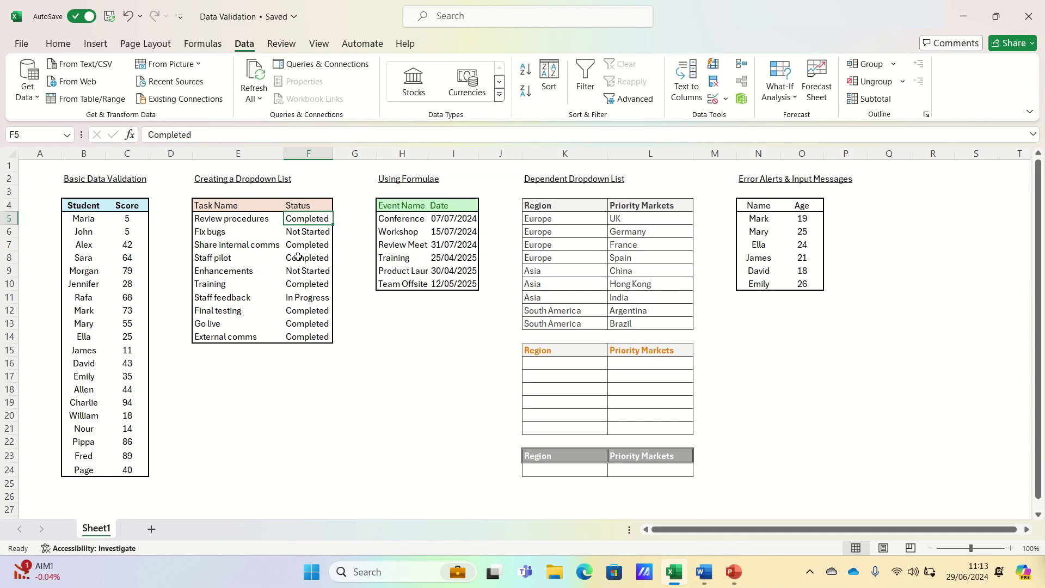
pyautogui.hotkey('ctrl', 'shift', 'Down')
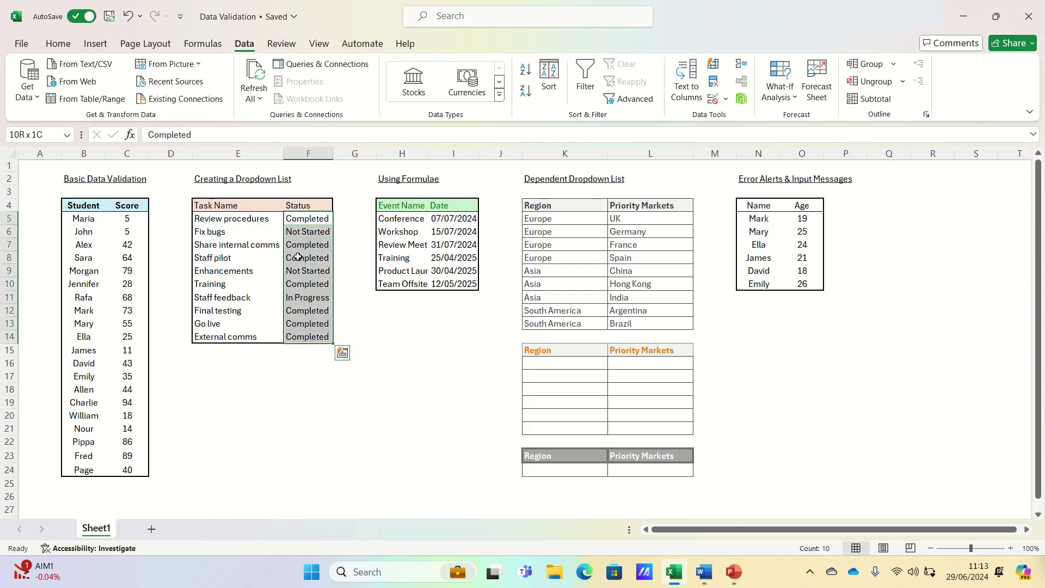
pyautogui.click(713, 100)
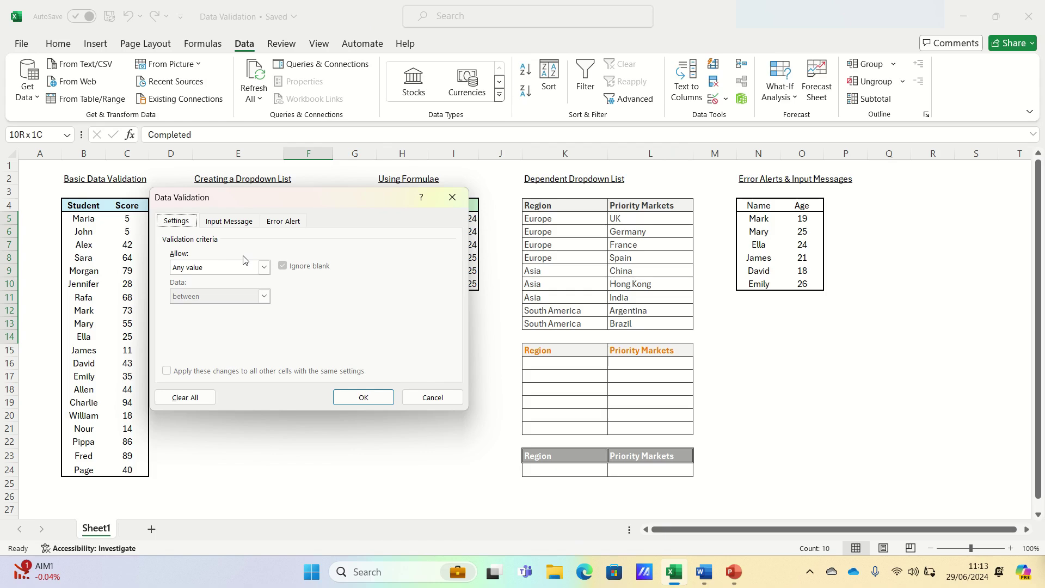
pyautogui.click(256, 268)
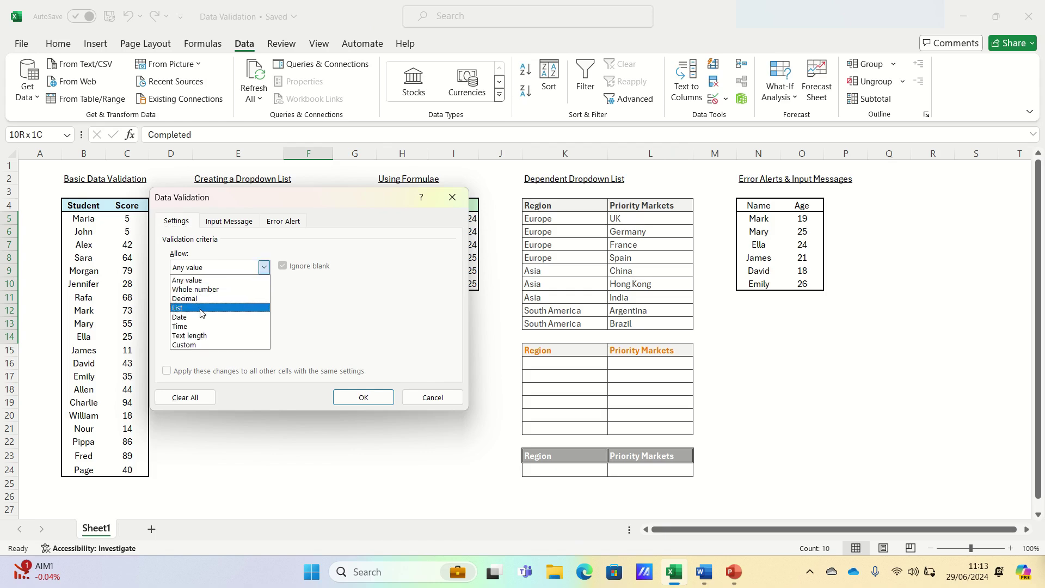
pyautogui.click(202, 308)
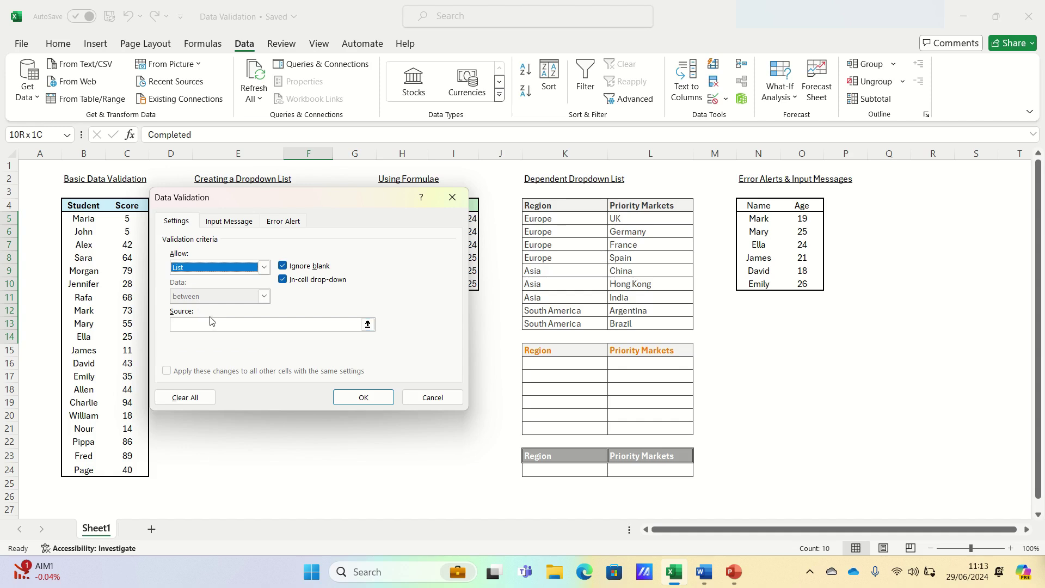
pyautogui.click(208, 323)
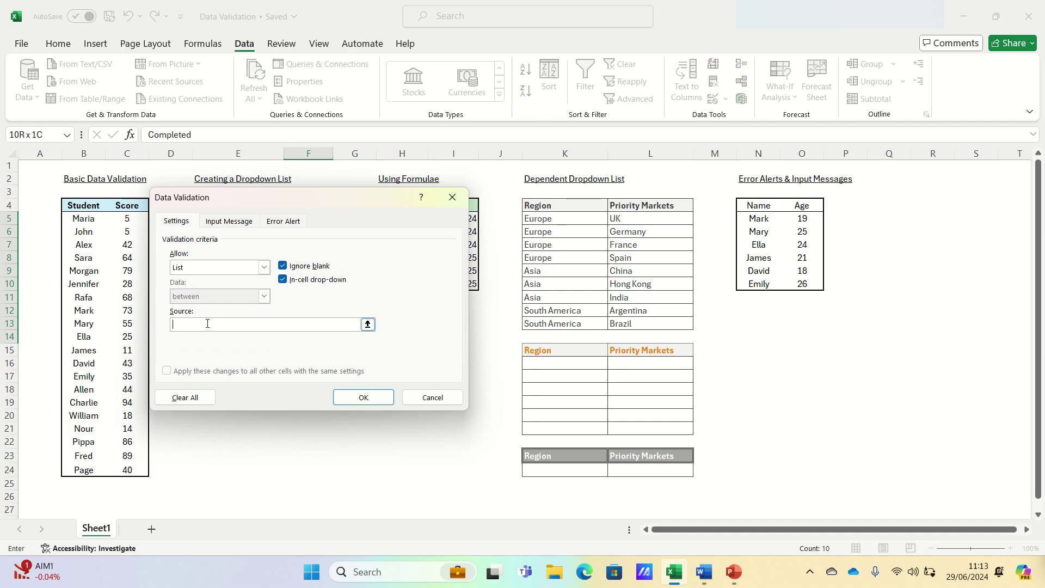
pyautogui.write('Completed,In Progress,Not Started')
# Step: Apply the status list rule and clear the first three statuses in F5:F7
pyautogui.click(362, 397)
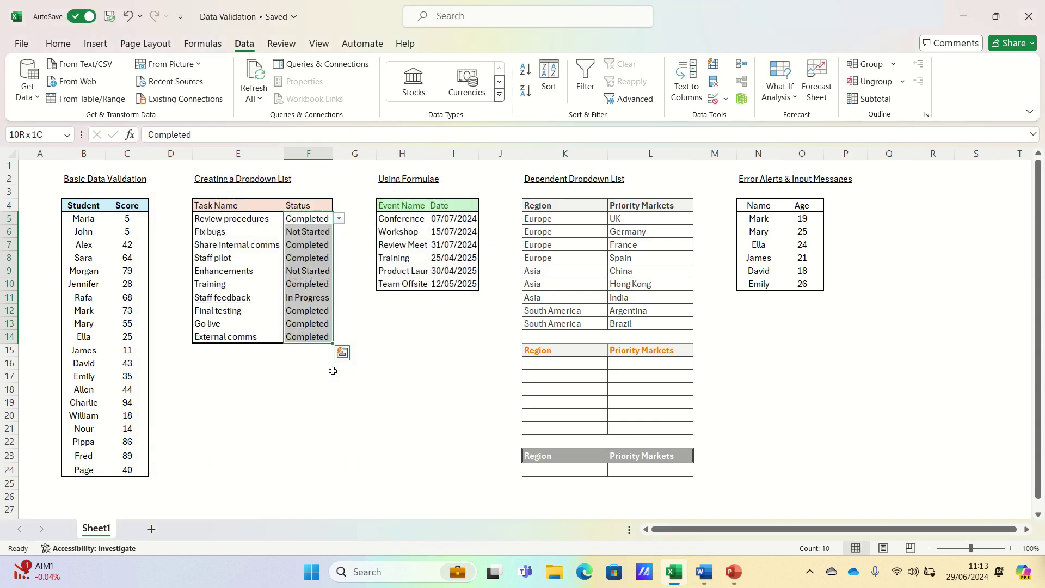
pyautogui.press('Down')
pyautogui.press('Up')
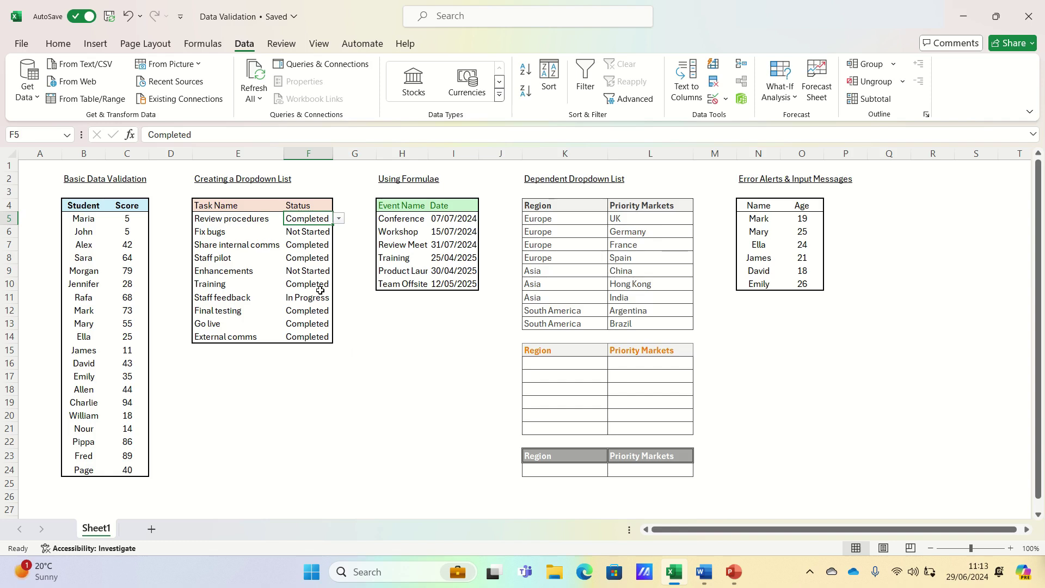
pyautogui.hotkey('shift', 'Down')
pyautogui.hotkey('shift', 'Down')
pyautogui.press('Delete')
pyautogui.press('Up')
pyautogui.press('Down')
# Step: Pick In Progress, Completed and Not Started from the dropdowns in F5, F6 and F7
pyautogui.click(339, 218)
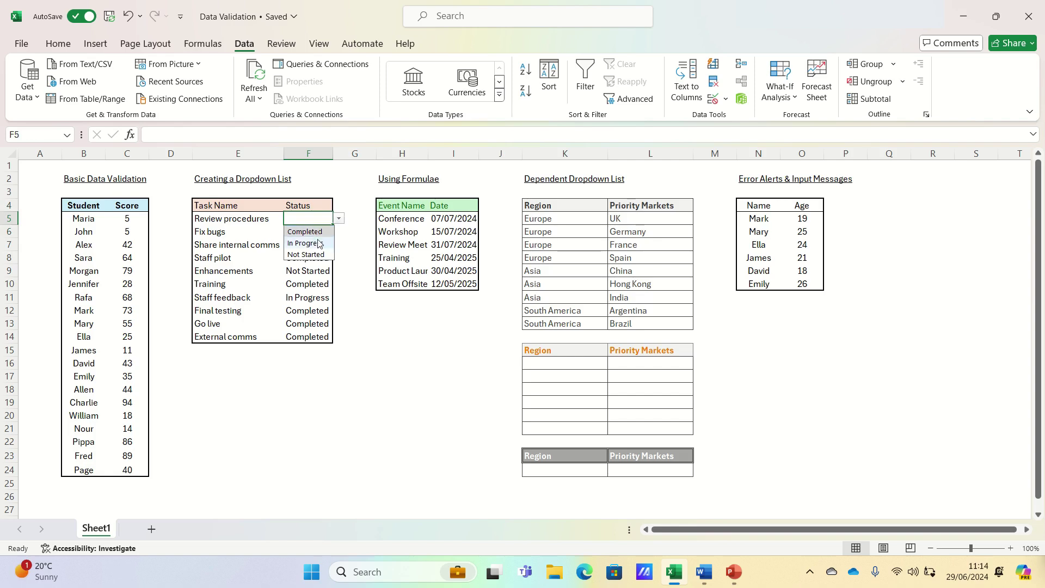
pyautogui.click(318, 243)
pyautogui.click(318, 234)
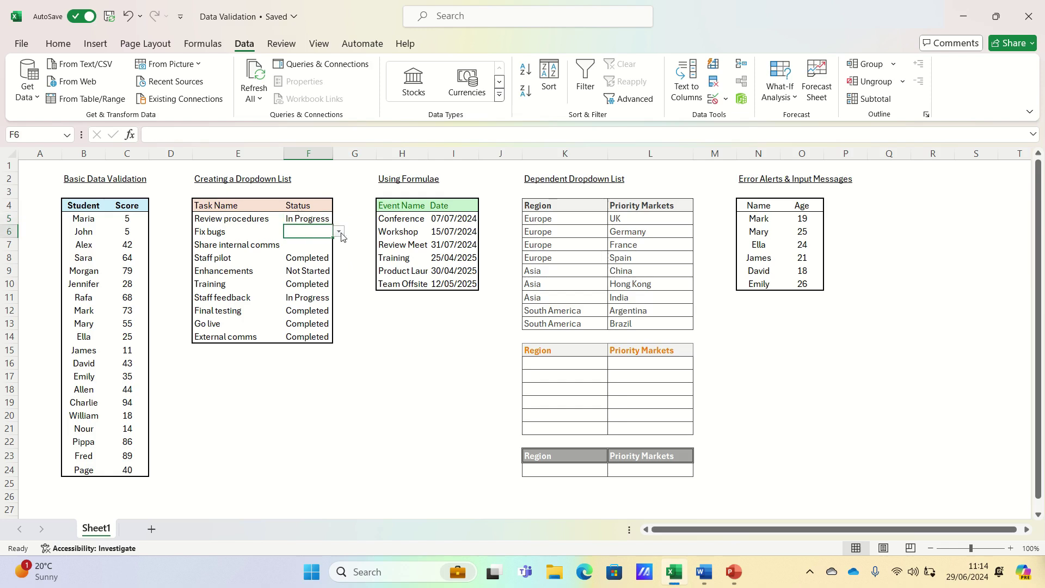
pyautogui.click(339, 232)
pyautogui.click(324, 243)
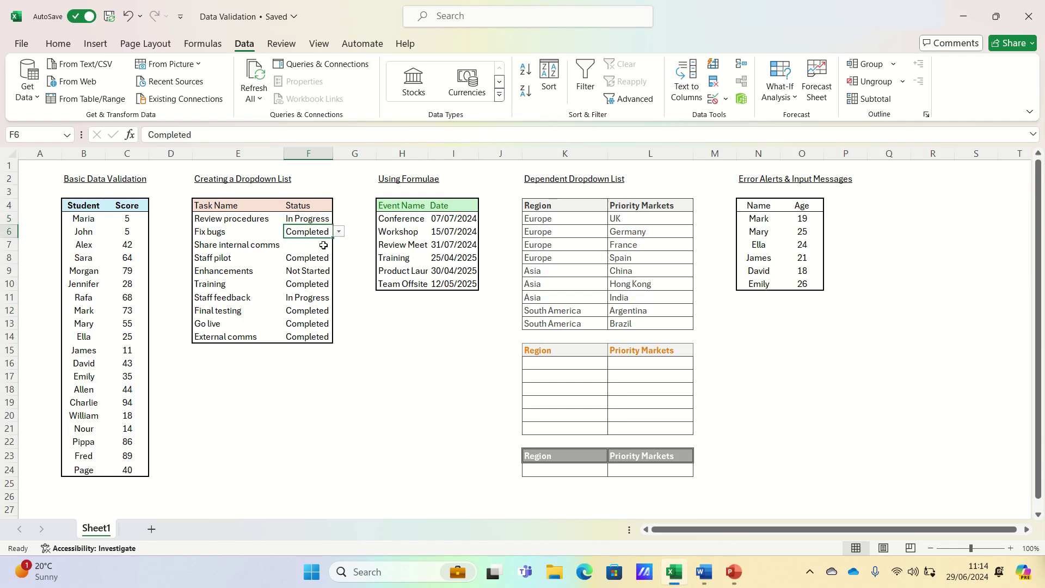
pyautogui.click(322, 244)
pyautogui.click(339, 245)
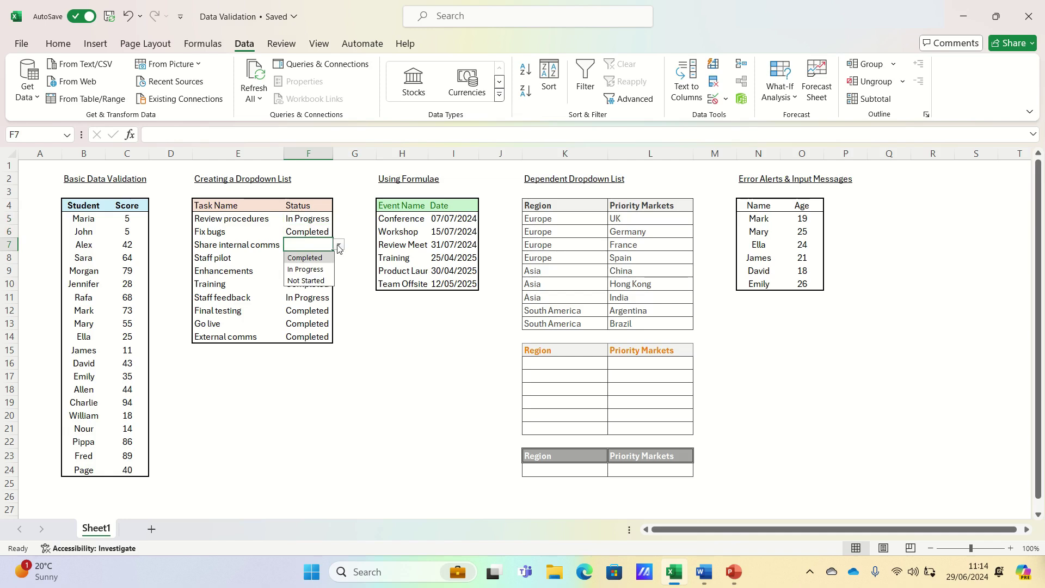
pyautogui.click(316, 281)
pyautogui.click(313, 261)
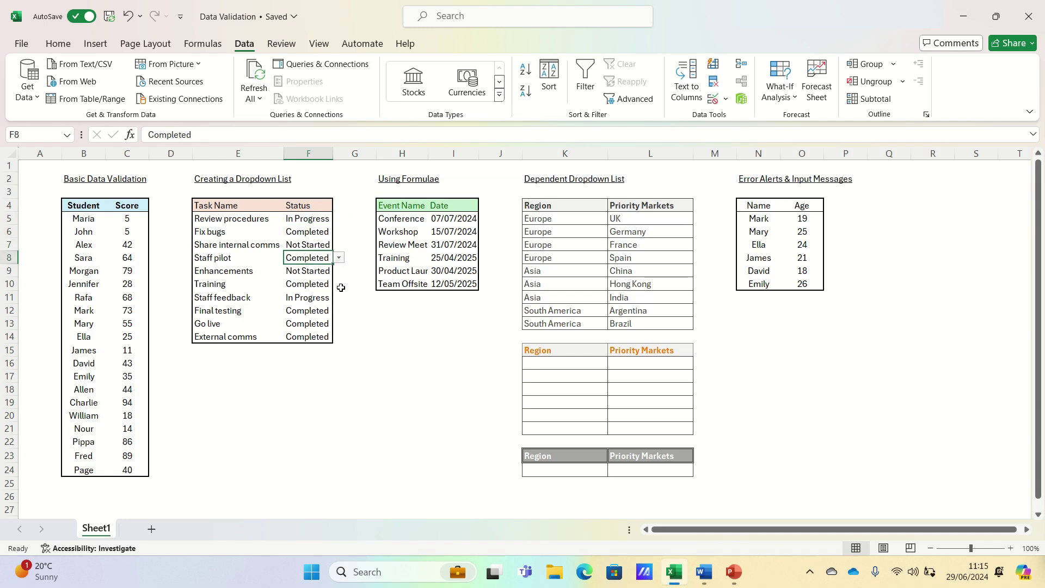
pyautogui.click(462, 218)
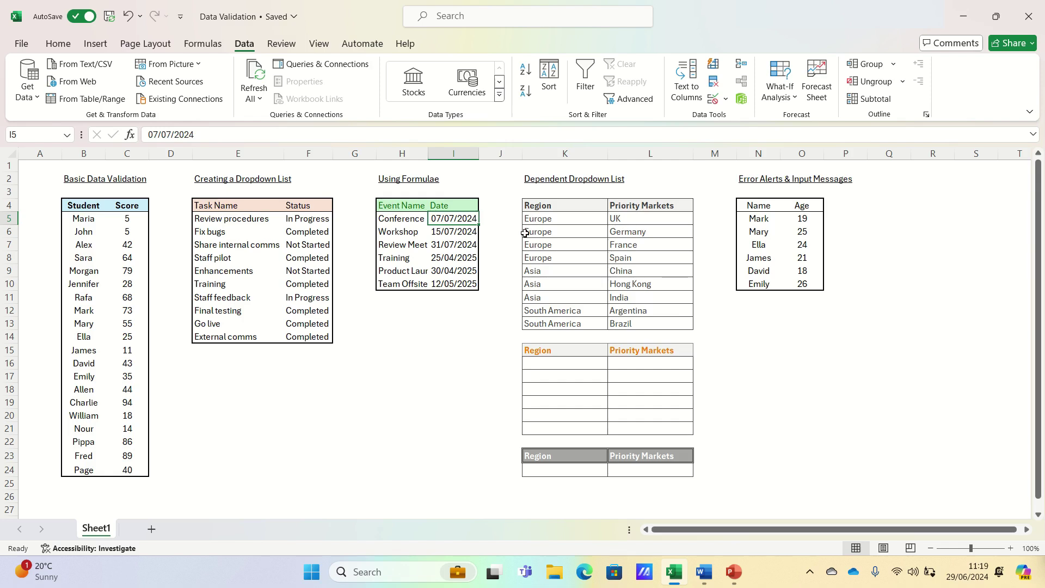
# Step: Give the event dates I5:I10 a custom validation rule using the formula =I5>TODAY()
pyautogui.hotkey('ctrl', 'shift', 'Down')
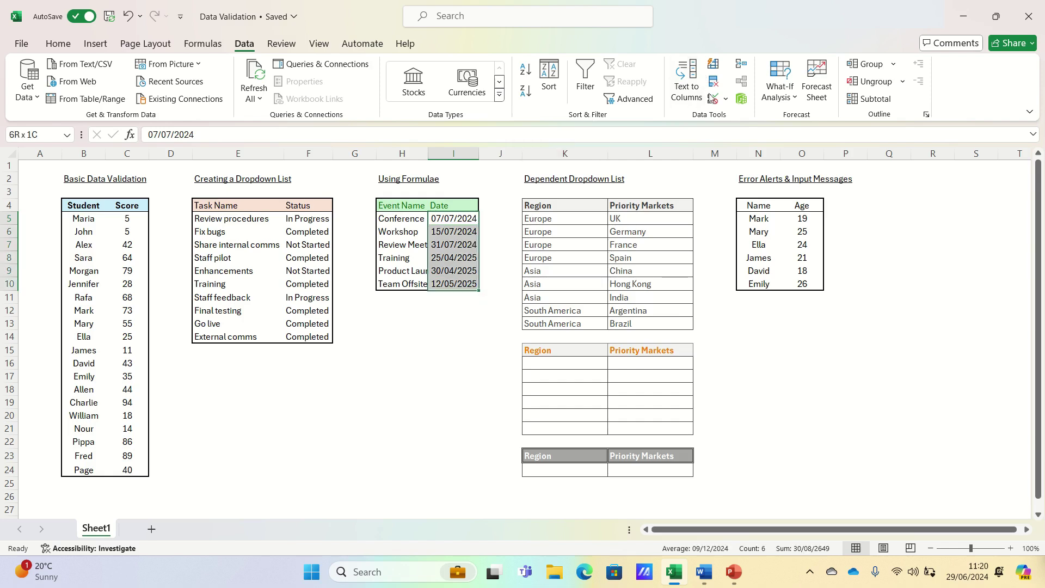
pyautogui.click(713, 99)
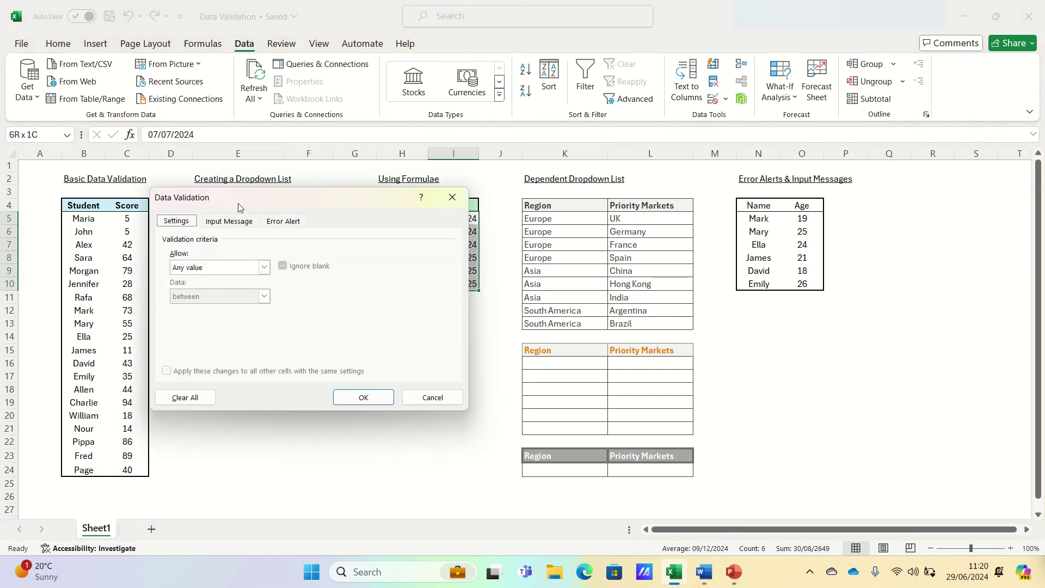
pyautogui.click(207, 267)
pyautogui.click(195, 345)
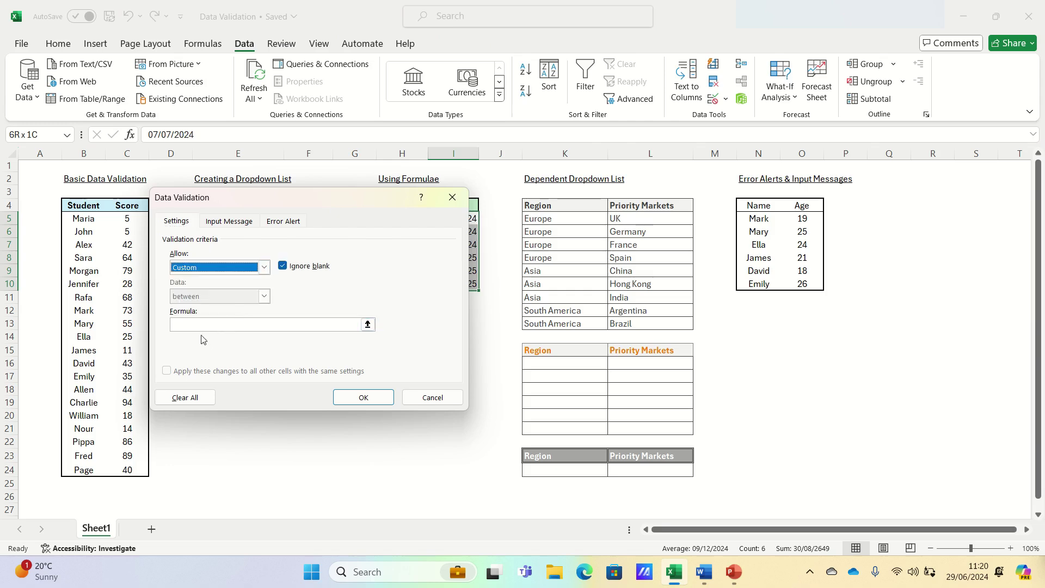
pyautogui.click(199, 325)
pyautogui.write('=I5>TODAY()')
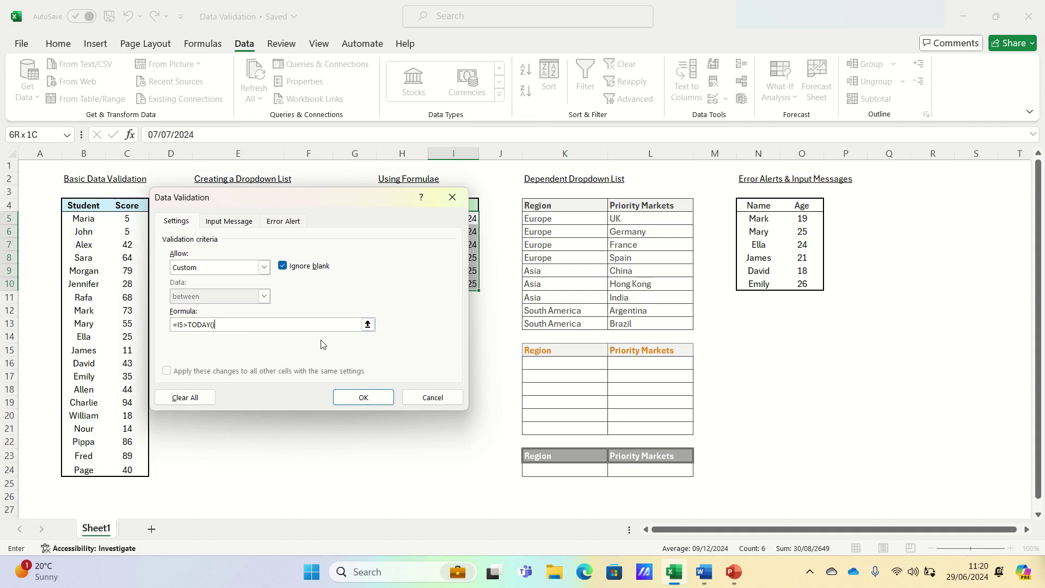
pyautogui.click(359, 398)
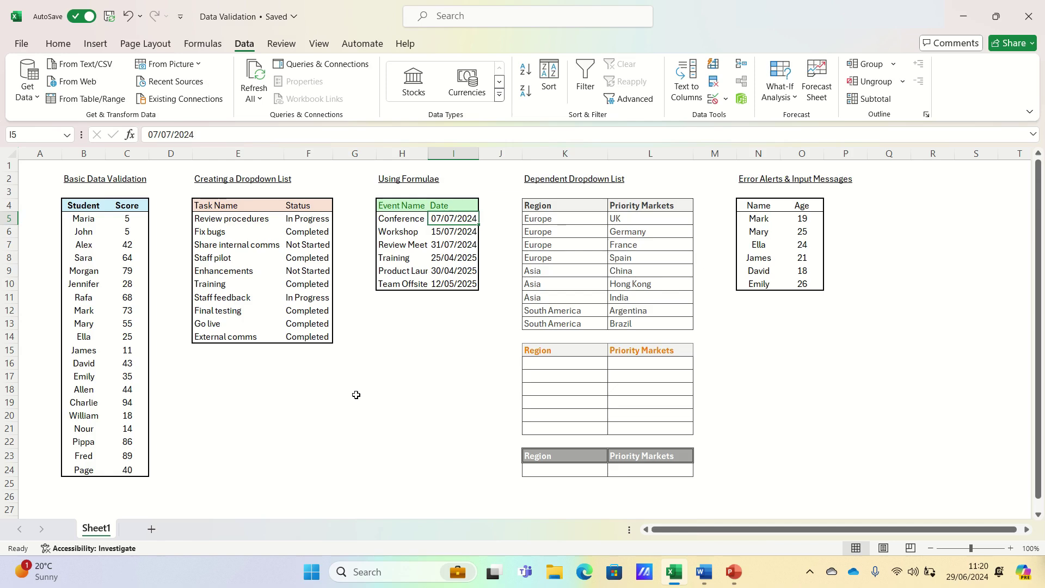
# Step: Enter 25/07/2024 as the Conference date in I5 and confirm 25/06/2024 is rejected
pyautogui.write('25/07/')
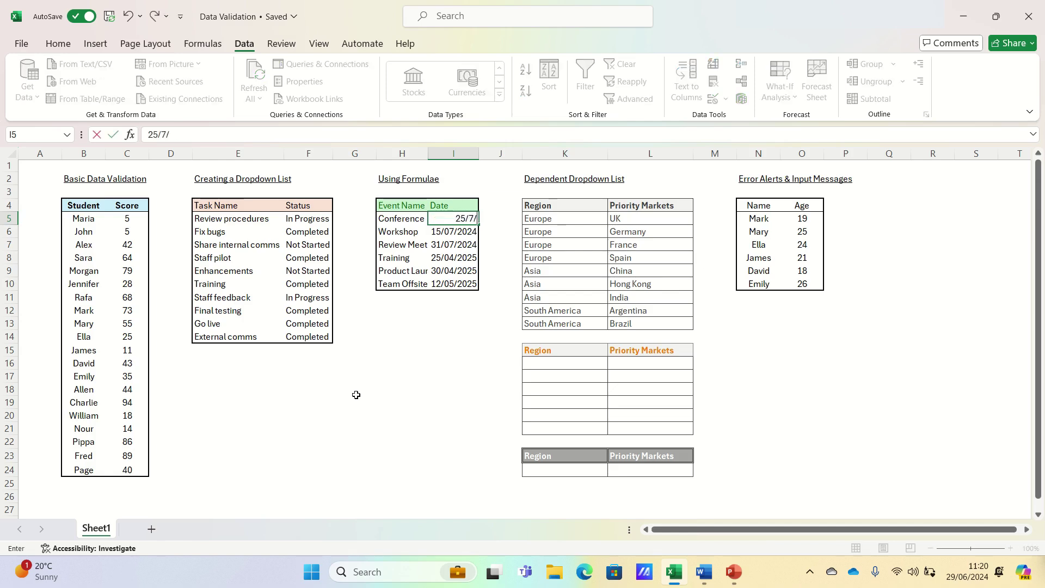
pyautogui.write('2024')
pyautogui.press('Return')
pyautogui.press('Up')
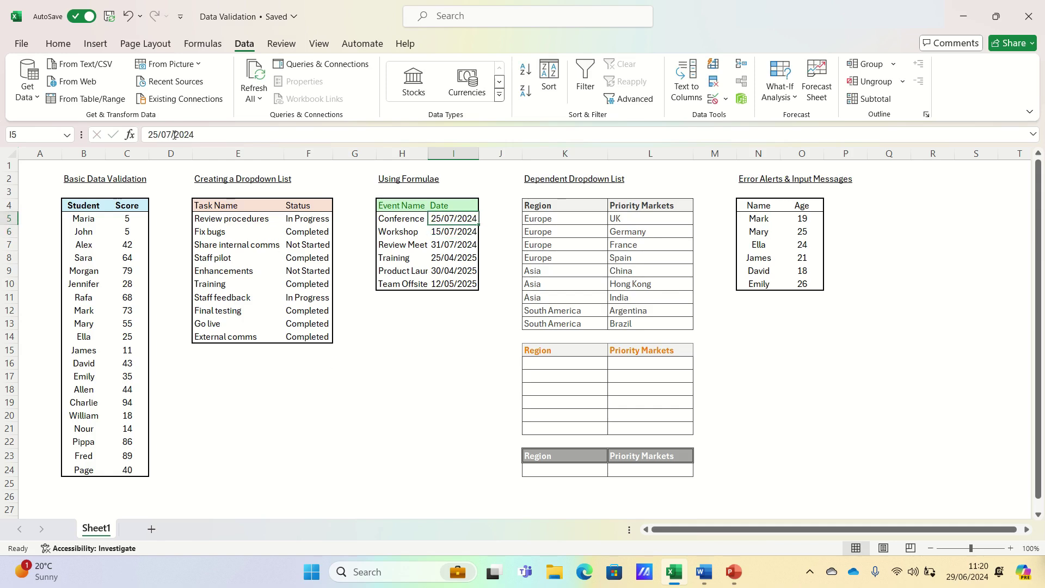
pyautogui.click(174, 135)
pyautogui.press('BackSpace')
pyautogui.write('6')
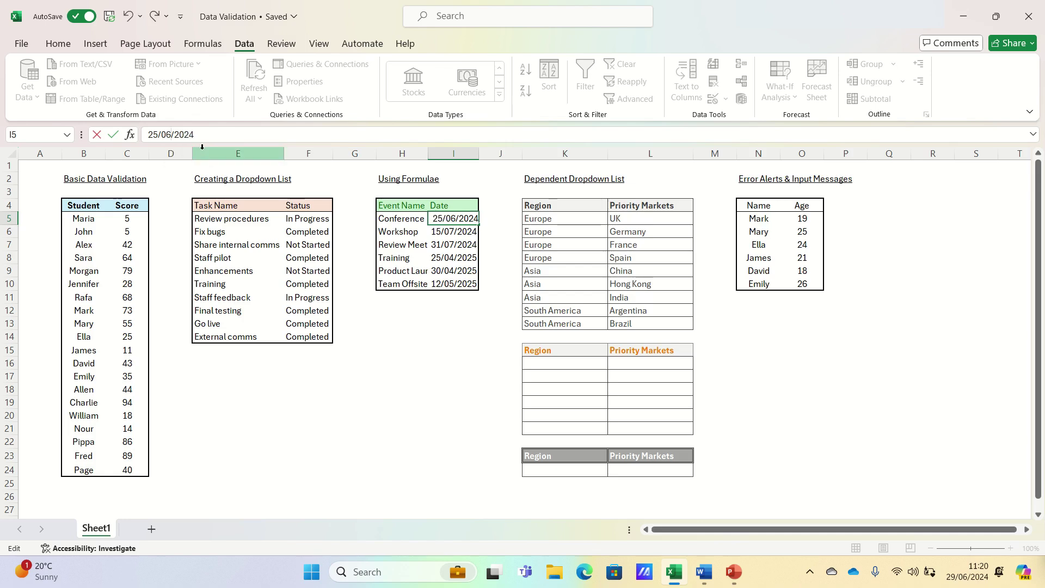
pyautogui.press('Return')
pyautogui.press('Escape')
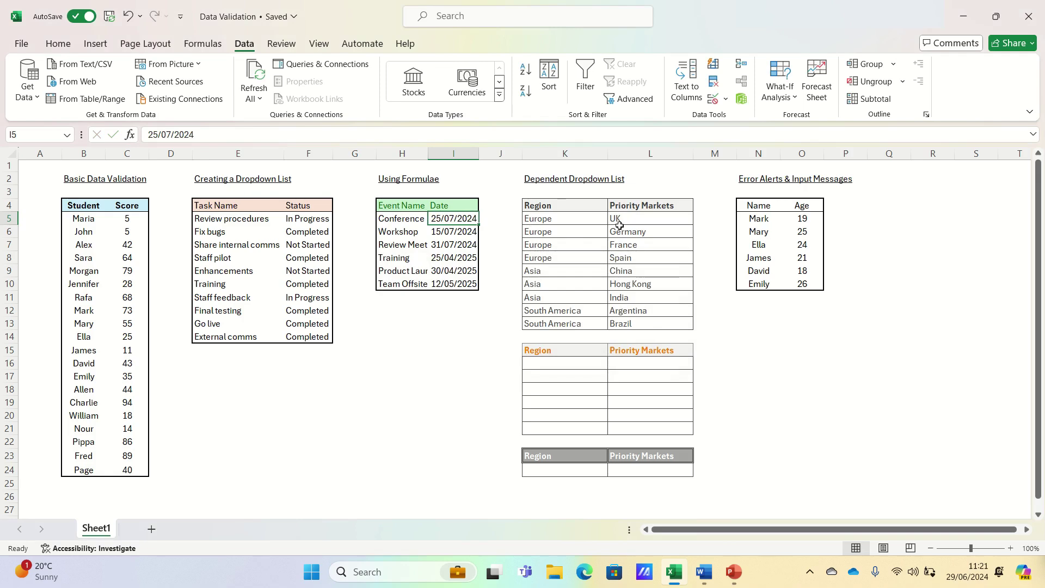
pyautogui.click(656, 216)
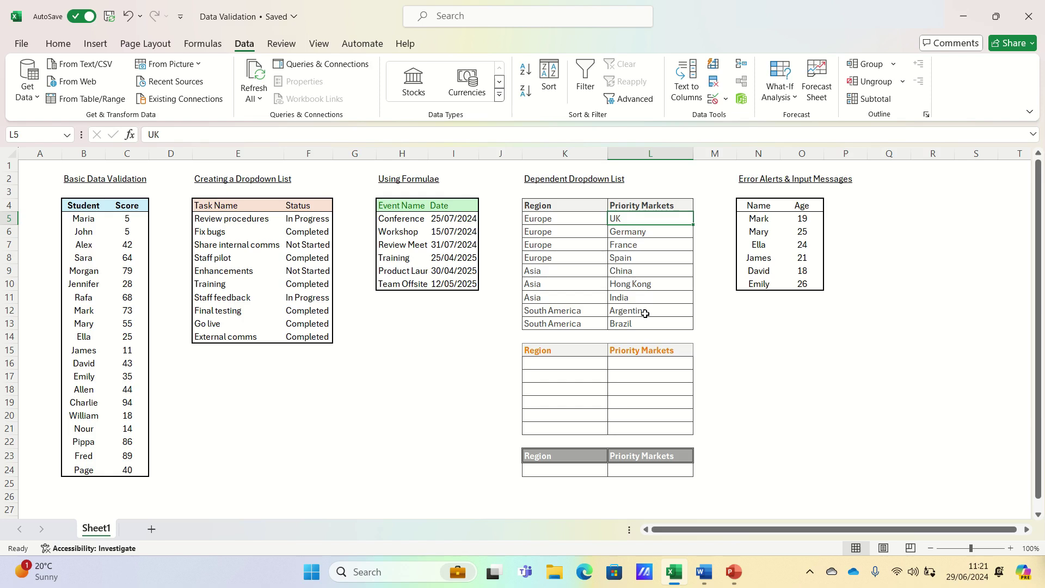
pyautogui.click(570, 362)
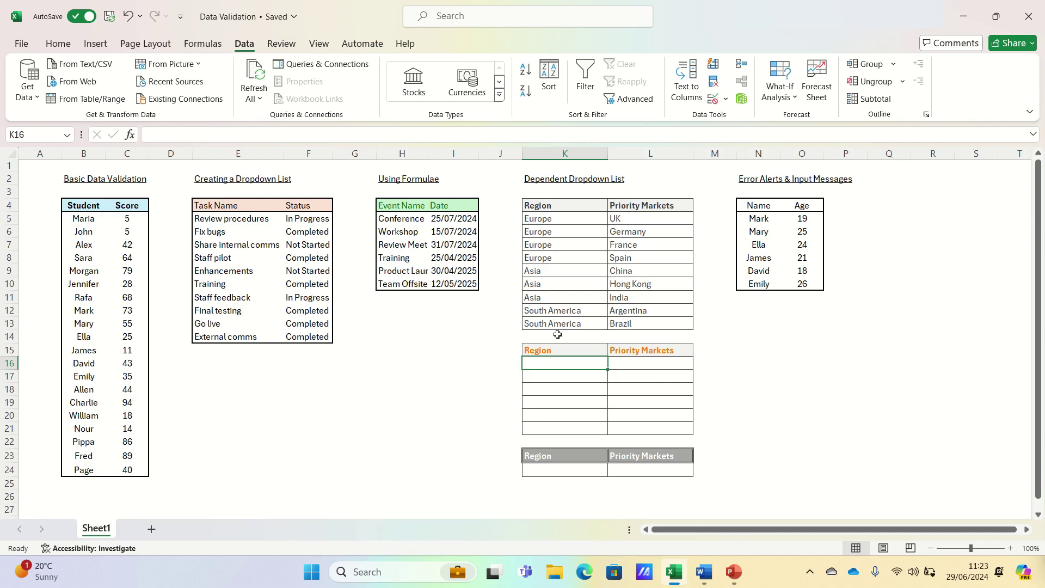
# Step: Enter =UNIQUE(K5:K13) in K16 to list Europe, Asia and South America
pyautogui.write('=UNIQUE(')
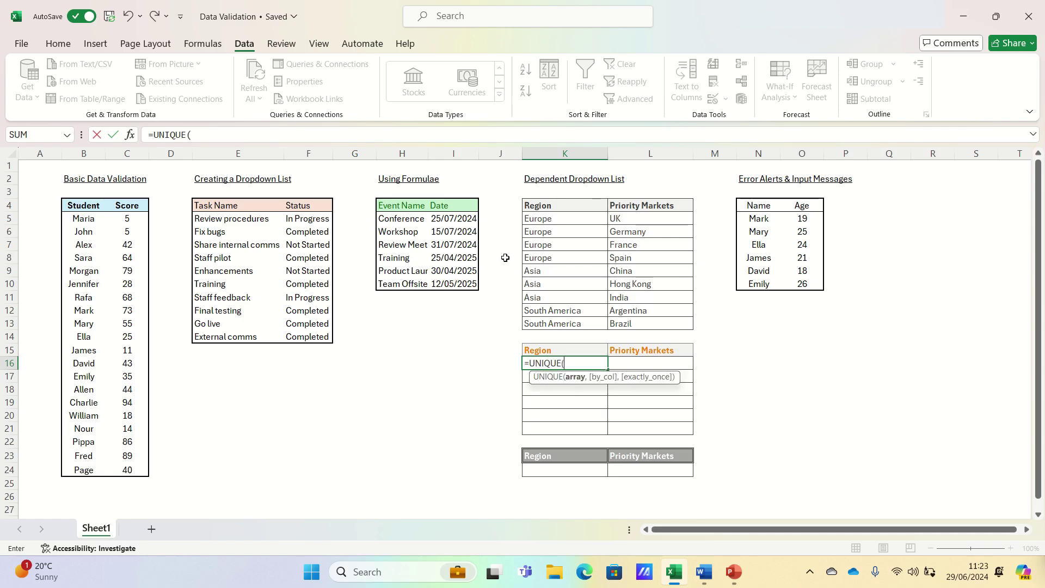
pyautogui.click(561, 218)
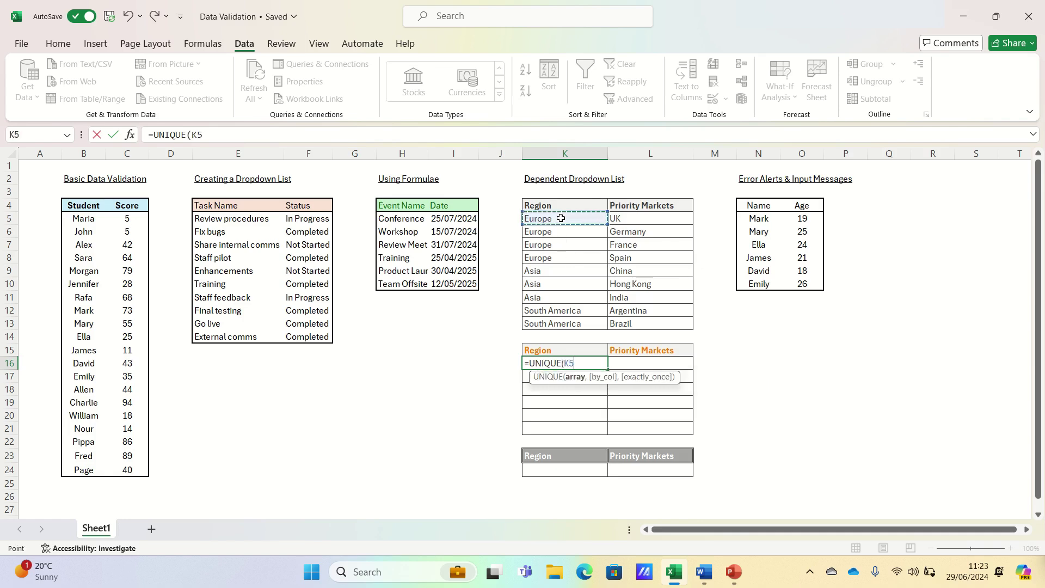
pyautogui.hotkey('ctrl', 'shift', 'Down')
pyautogui.press('Return')
pyautogui.press('Up')
pyautogui.press('Right')
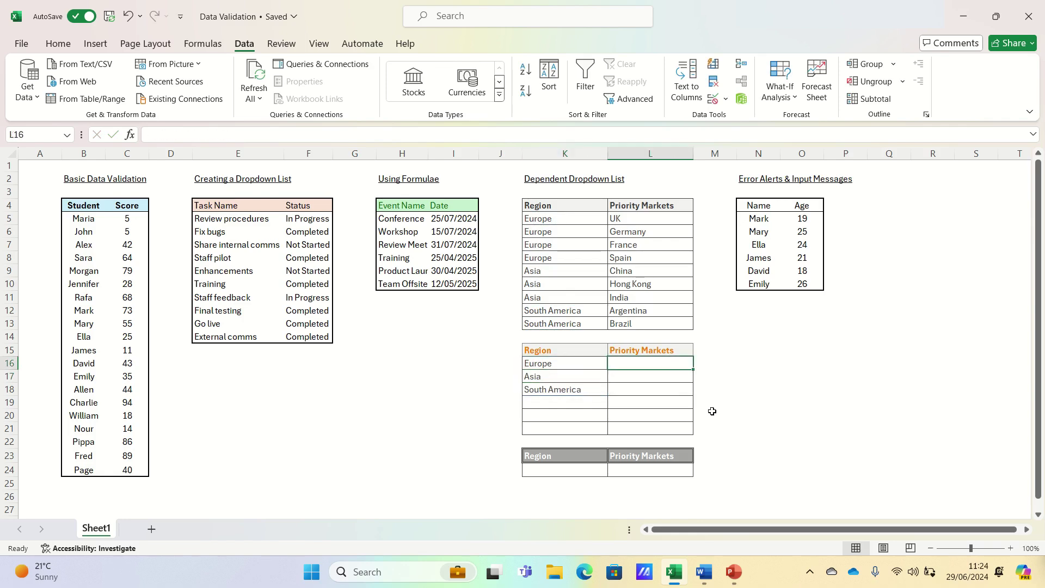
pyautogui.click(575, 471)
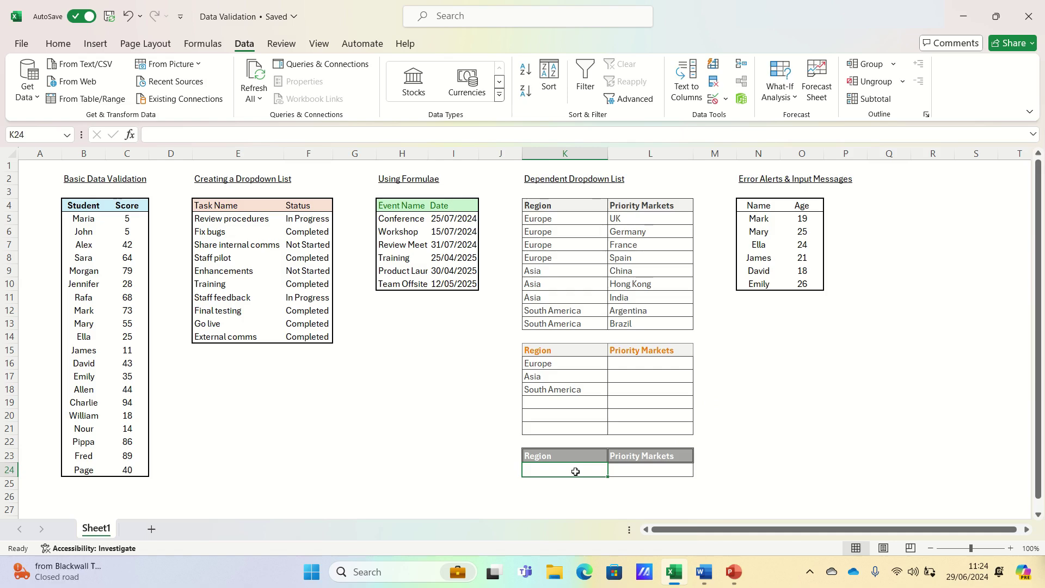
# Step: Enter Asia as the region in K24 of the grey-headed table
pyautogui.write('Asia')
pyautogui.press('Return')
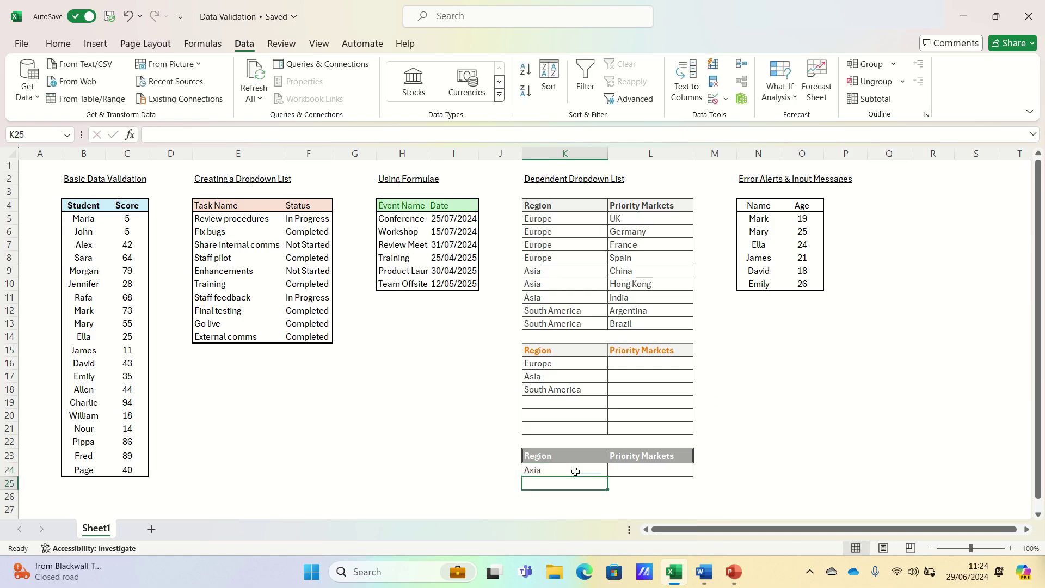
pyautogui.click(656, 364)
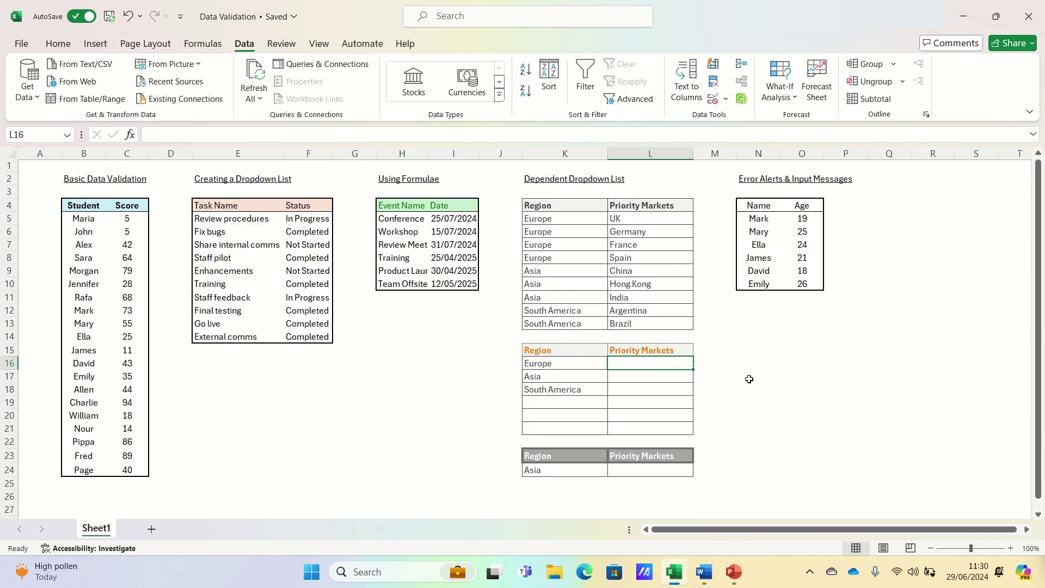
# Step: Enter =FILTER(L5:L13,K5:K13=K24) in L16 so China, Hong Kong and India appear
pyautogui.write('=')
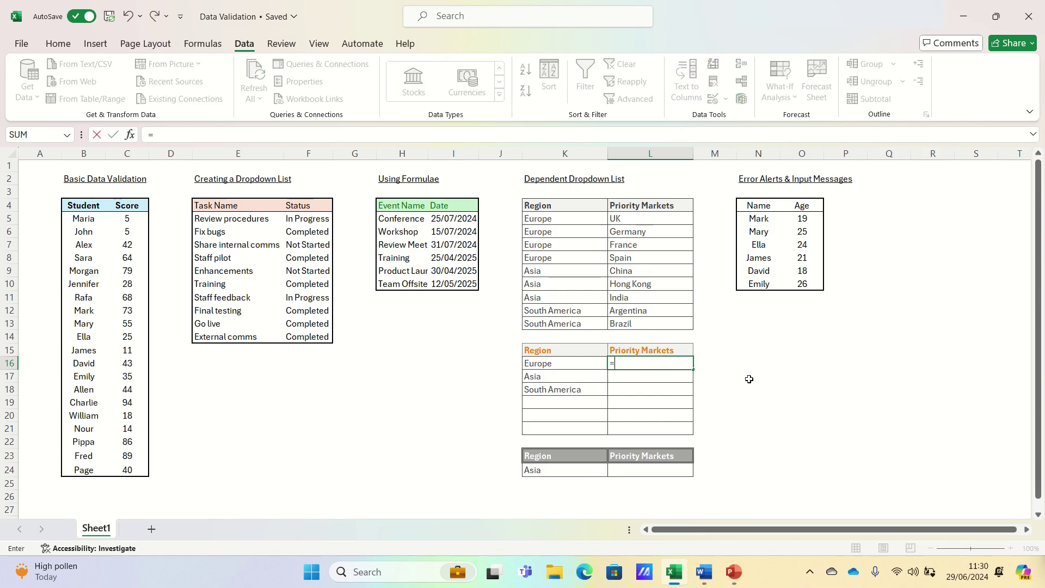
pyautogui.write('FILTER(')
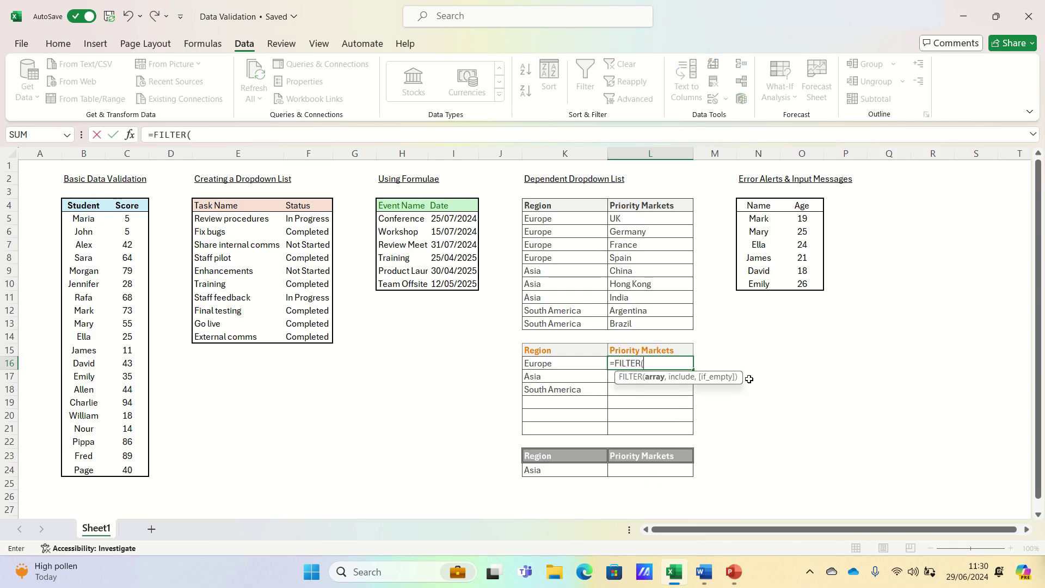
pyautogui.click(642, 220)
pyautogui.hotkey('ctrl', 'shift', 'Down')
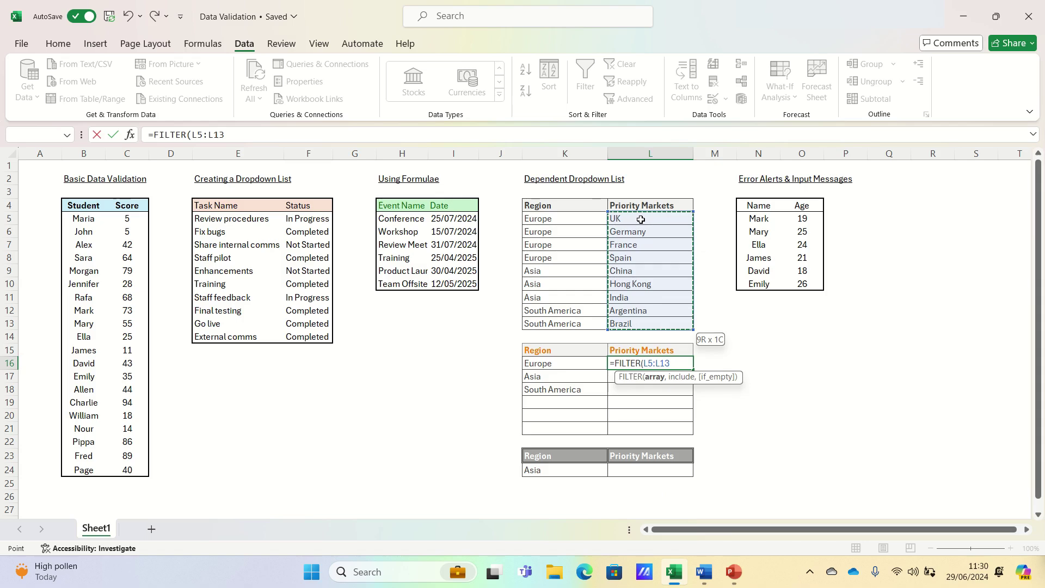
pyautogui.write(',')
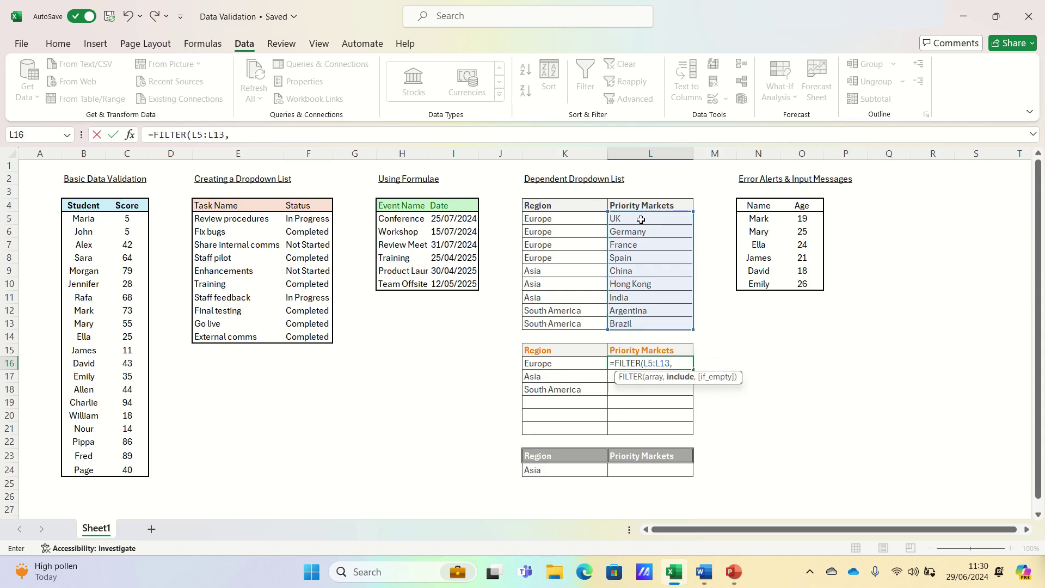
pyautogui.click(549, 218)
pyautogui.hotkey('ctrl', 'shift', 'Down')
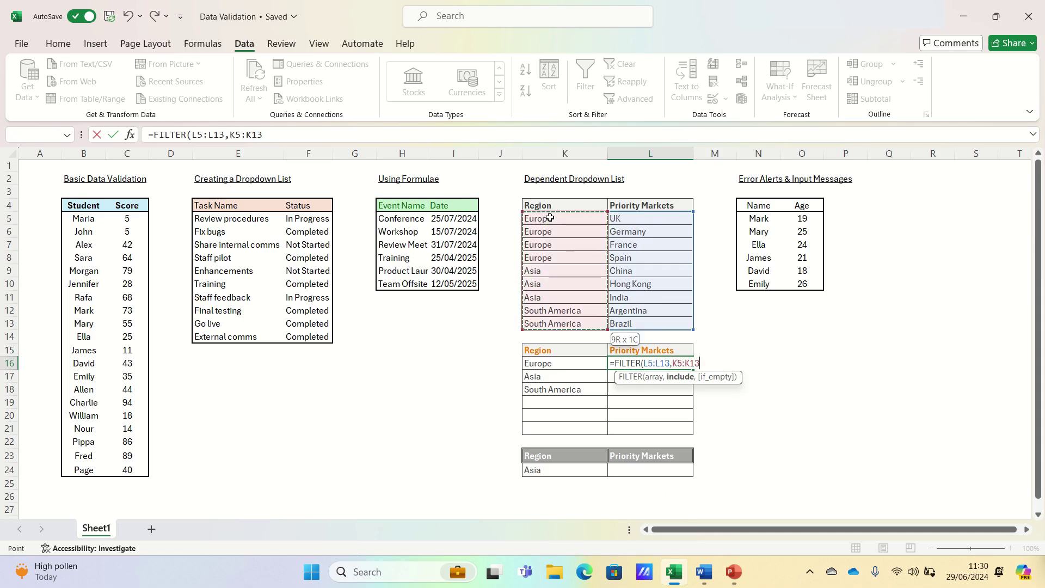
pyautogui.write('=')
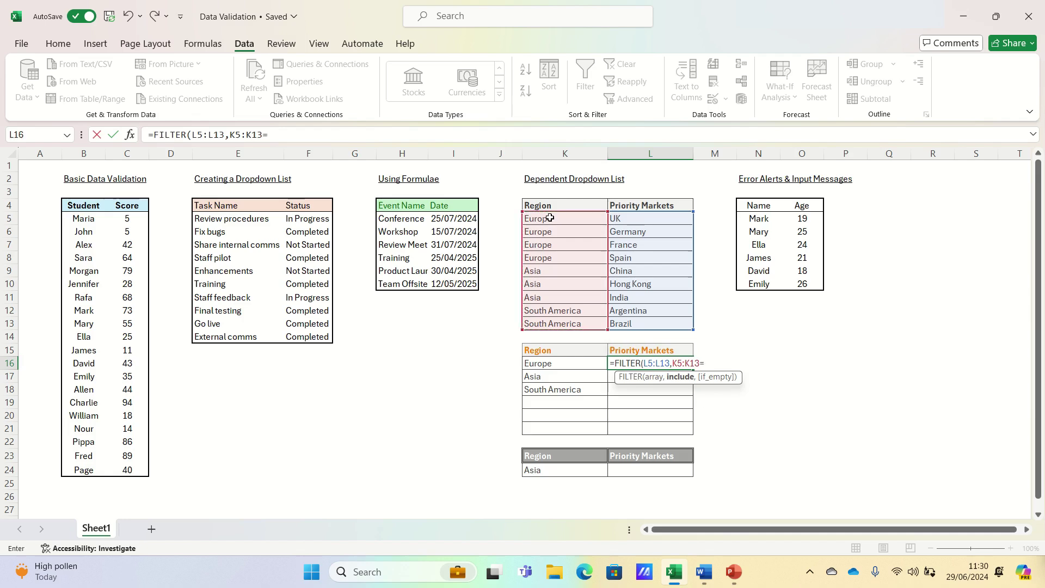
pyautogui.click(567, 471)
pyautogui.press('Return')
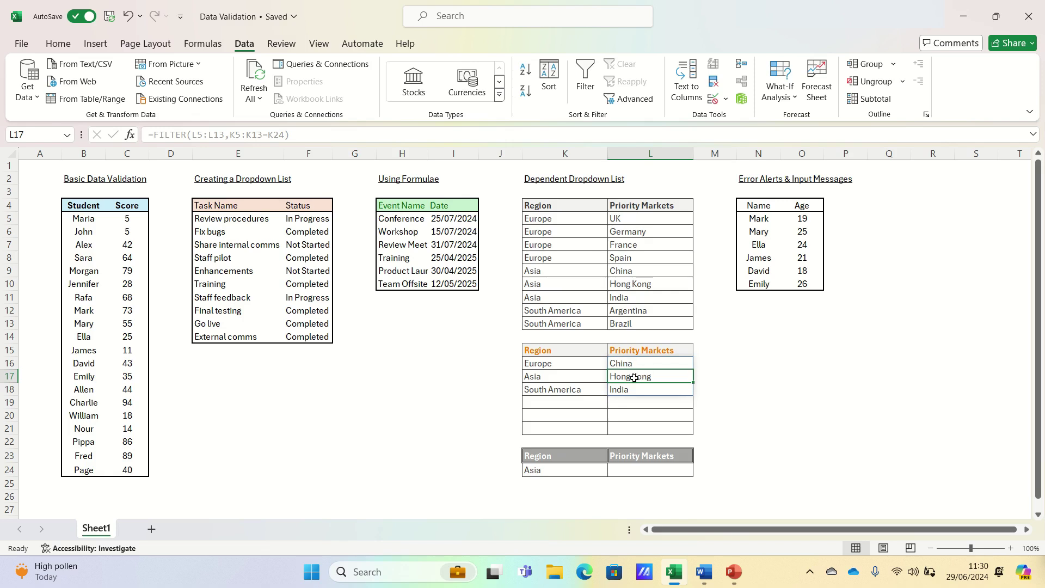
# Step: Change K24's region to Europe so the markets become UK, Germany, France and Spain
pyautogui.click(553, 472)
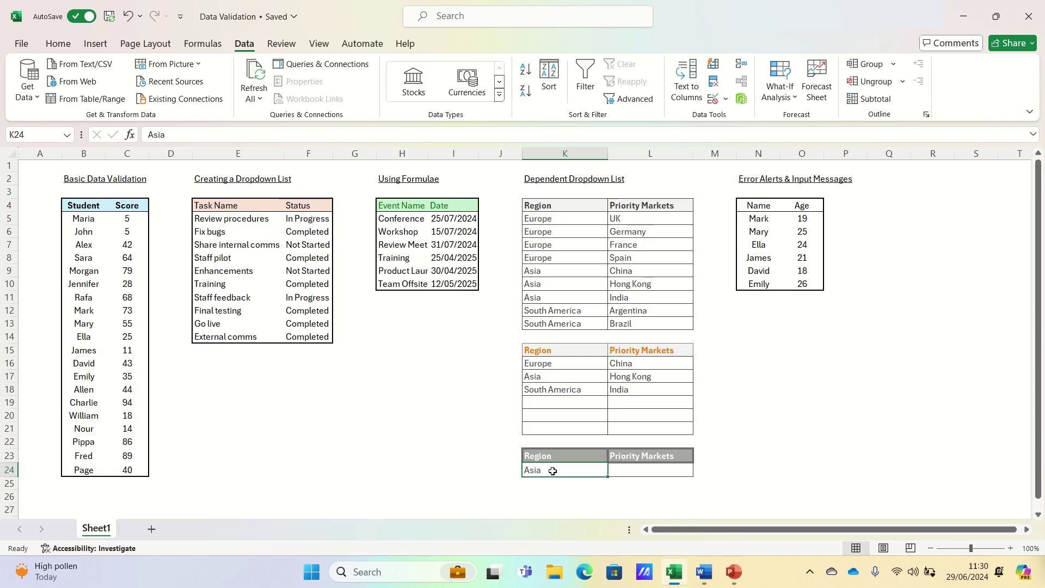
pyautogui.write('Europe')
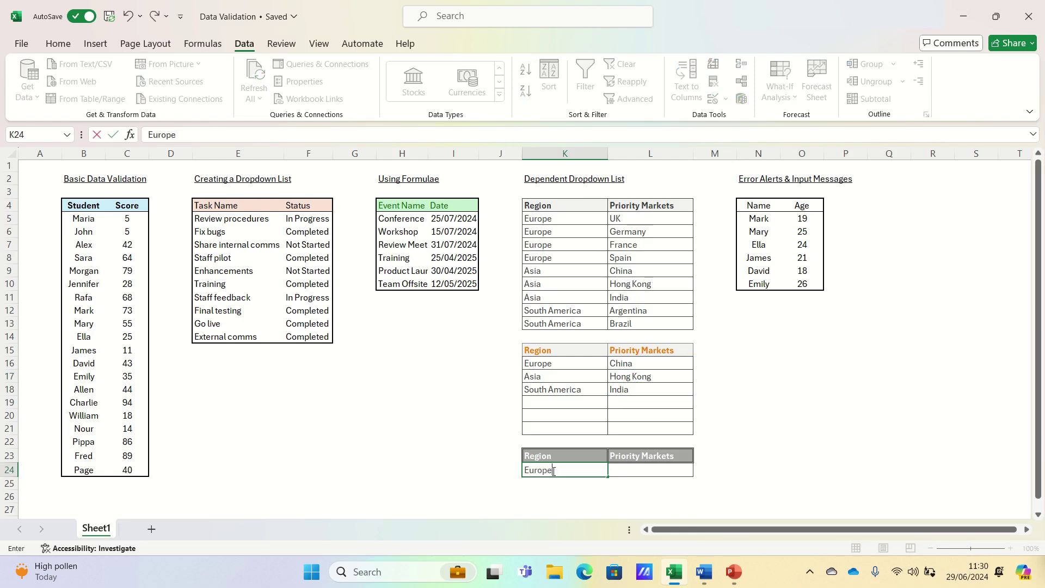
pyautogui.press('Return')
pyautogui.press('Up')
pyautogui.press('Right')
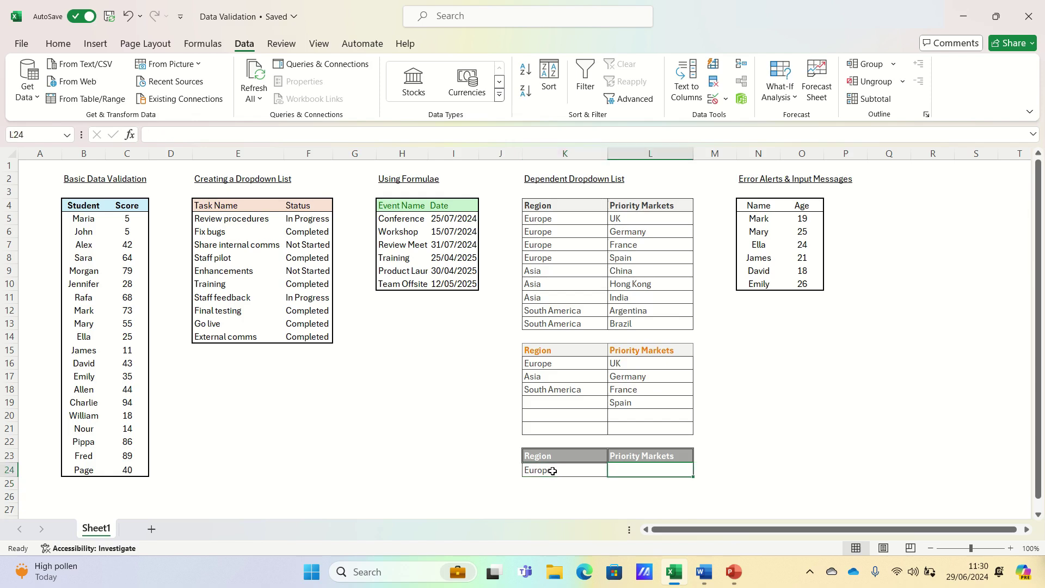
pyautogui.press('Left')
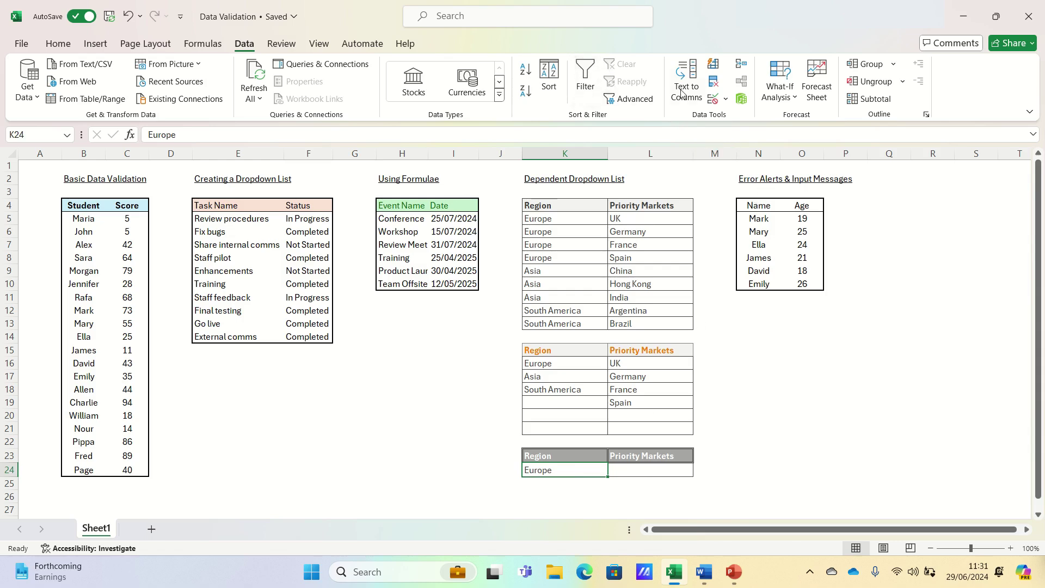
# Step: Give K24 a List validation sourced from =$K$16:$K$18, and check its Europe, Asia, South America choices
pyautogui.click(712, 99)
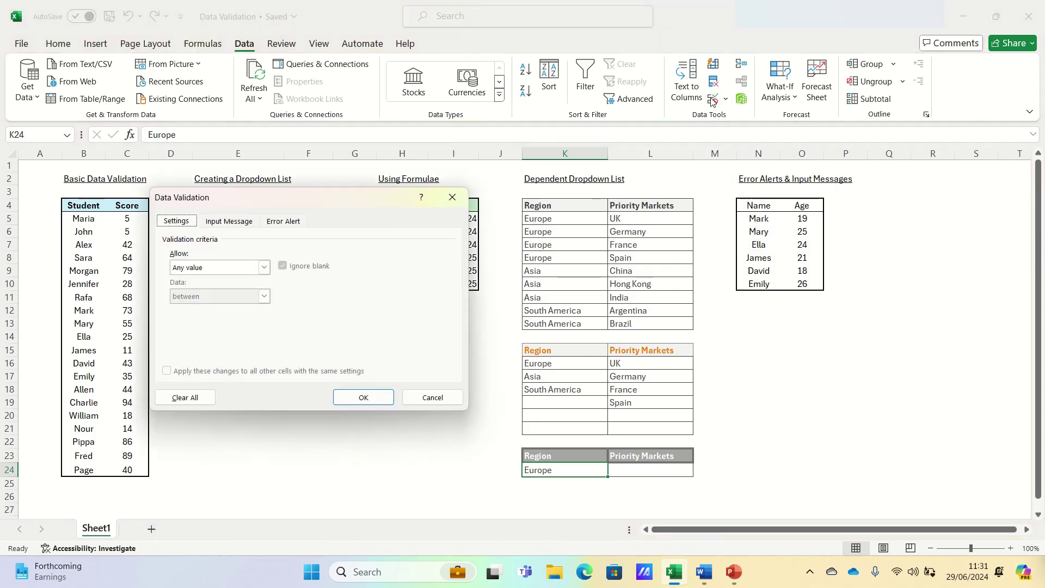
pyautogui.click(221, 269)
pyautogui.click(205, 308)
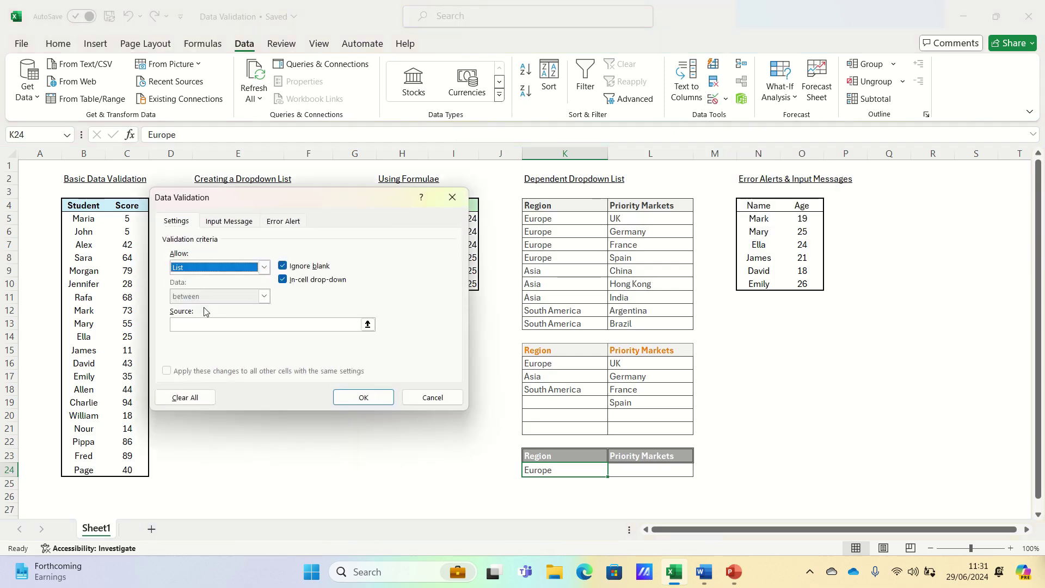
pyautogui.click(175, 324)
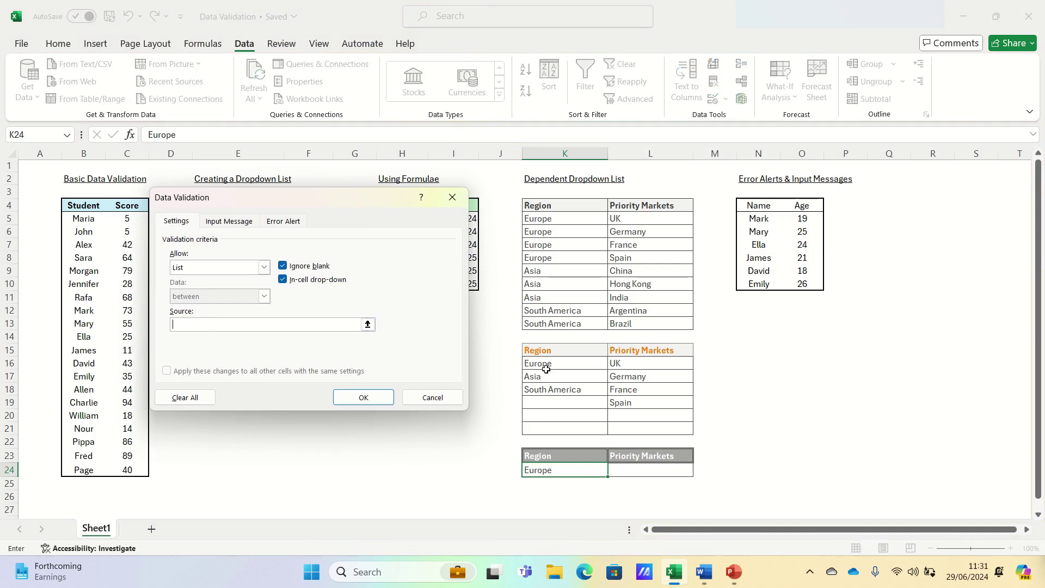
pyautogui.moveTo(549, 364); pyautogui.dragTo(549, 387)
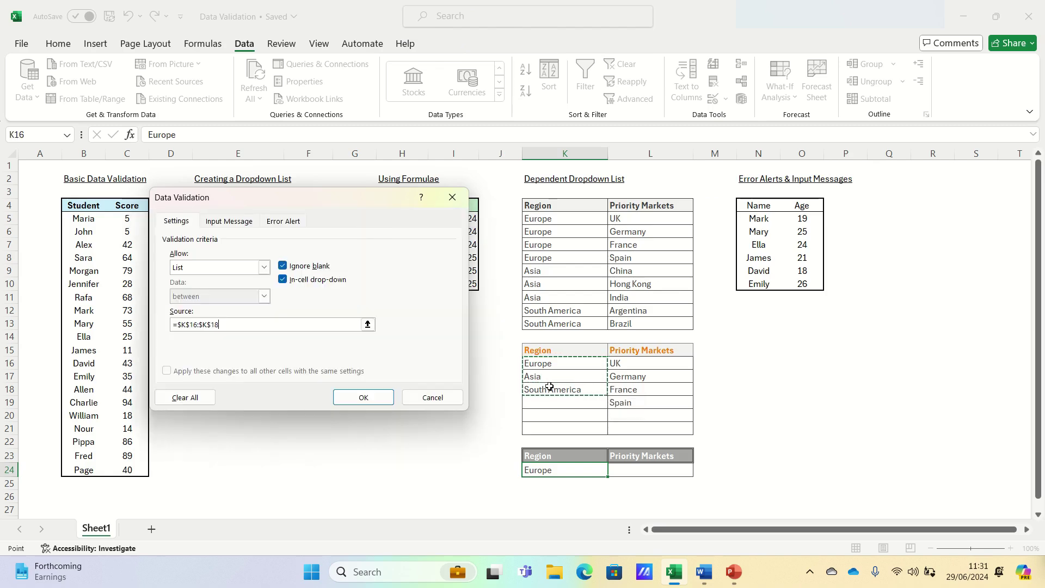
pyautogui.press('Return')
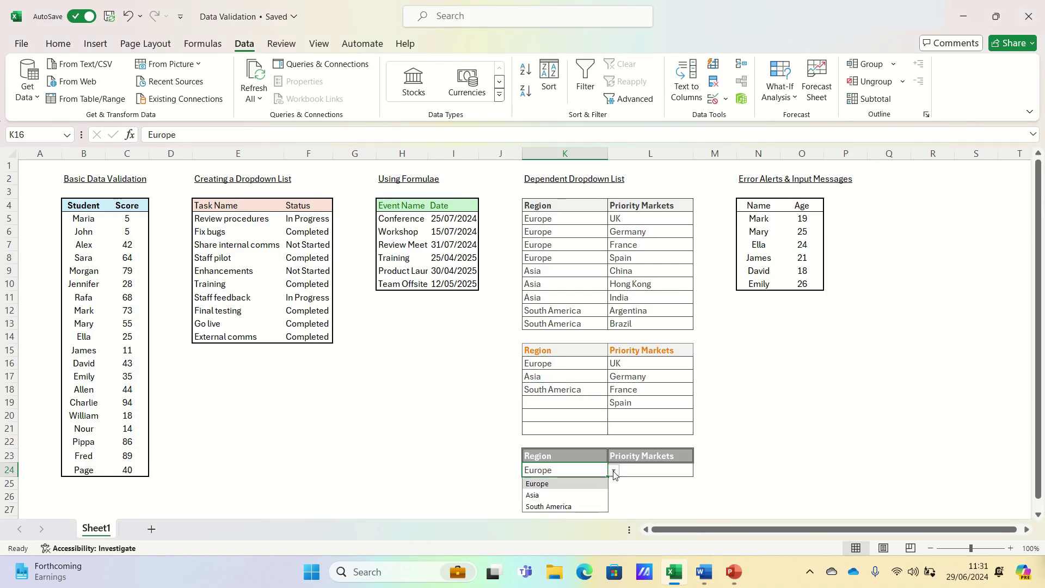
pyautogui.click(614, 470)
pyautogui.click(648, 468)
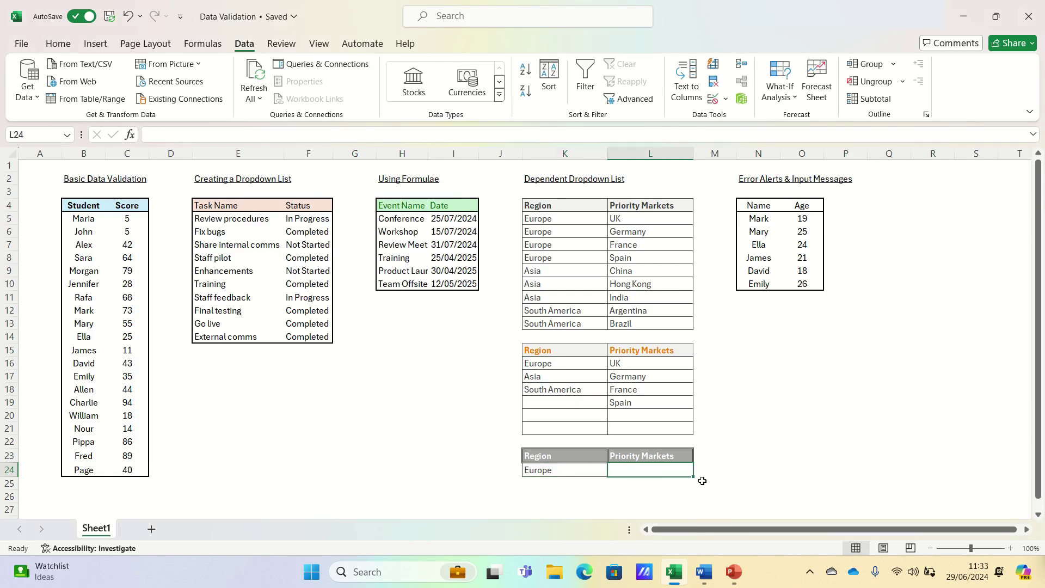
# Step: Set L24's validation to a List with the spilled source =L16#, not yet applied
pyautogui.click(713, 100)
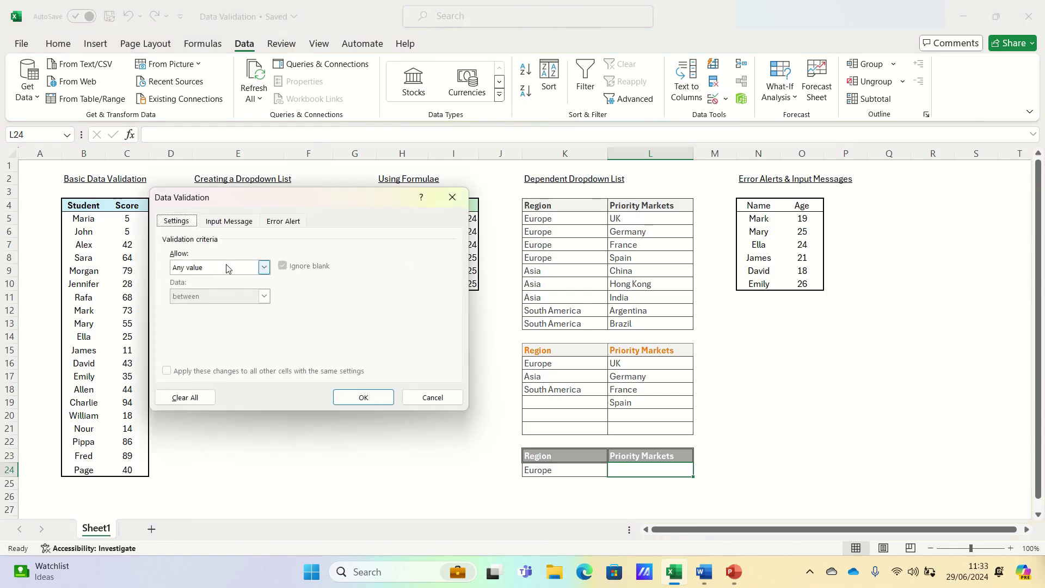
pyautogui.click(264, 267)
pyautogui.click(200, 308)
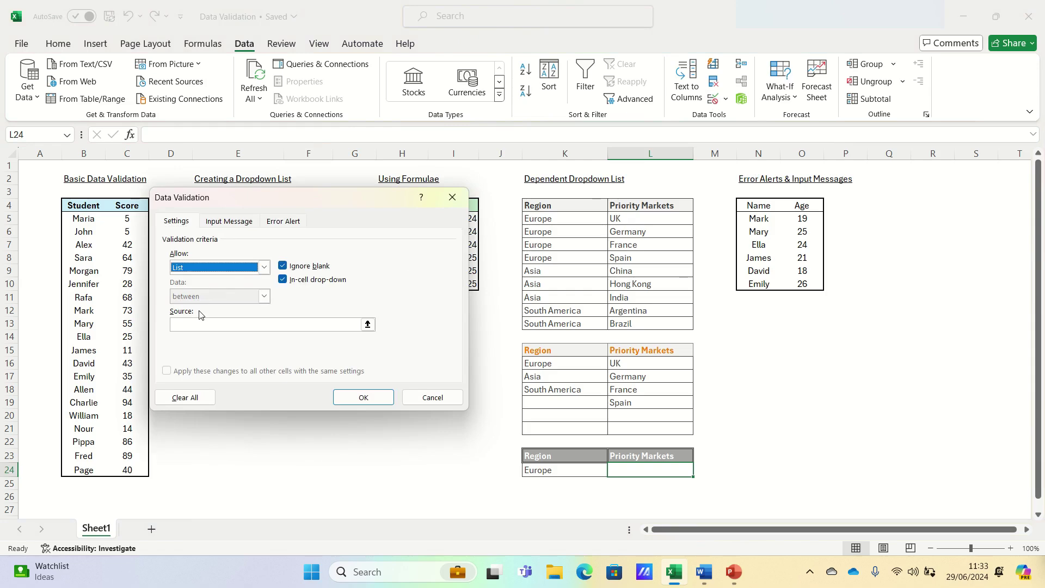
pyautogui.click(211, 325)
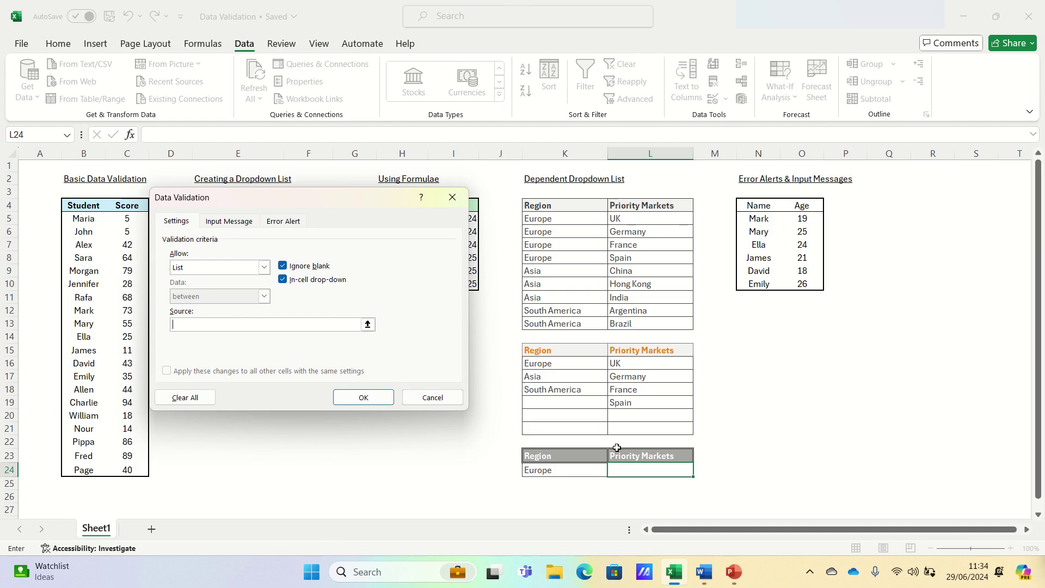
pyautogui.write('=L16#')
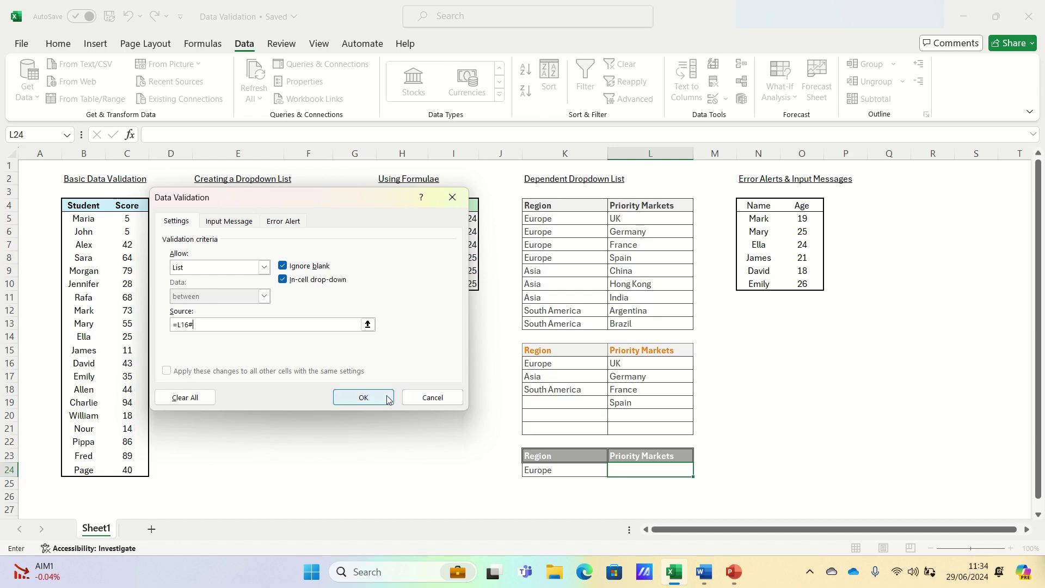
# Step: Apply the L24 market rule, then pick South America in K24 and Argentina in L24
pyautogui.click(363, 397)
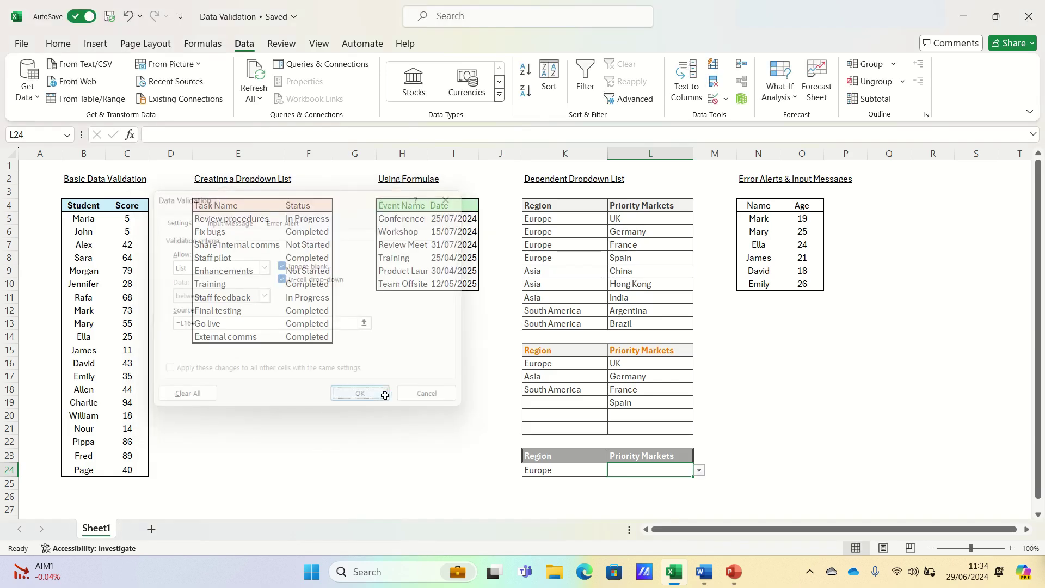
pyautogui.click(590, 473)
pyautogui.click(613, 470)
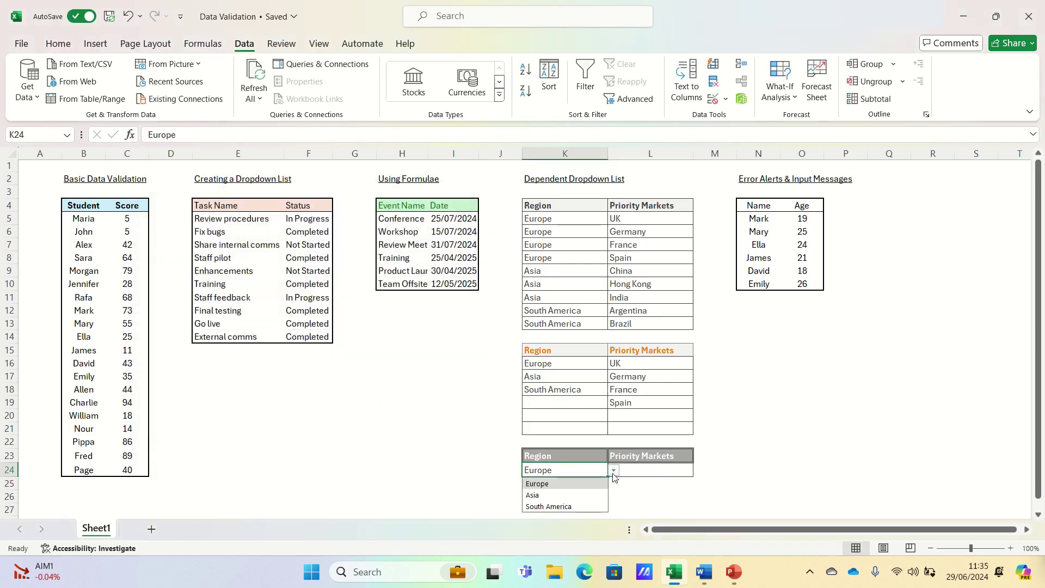
pyautogui.click(592, 512)
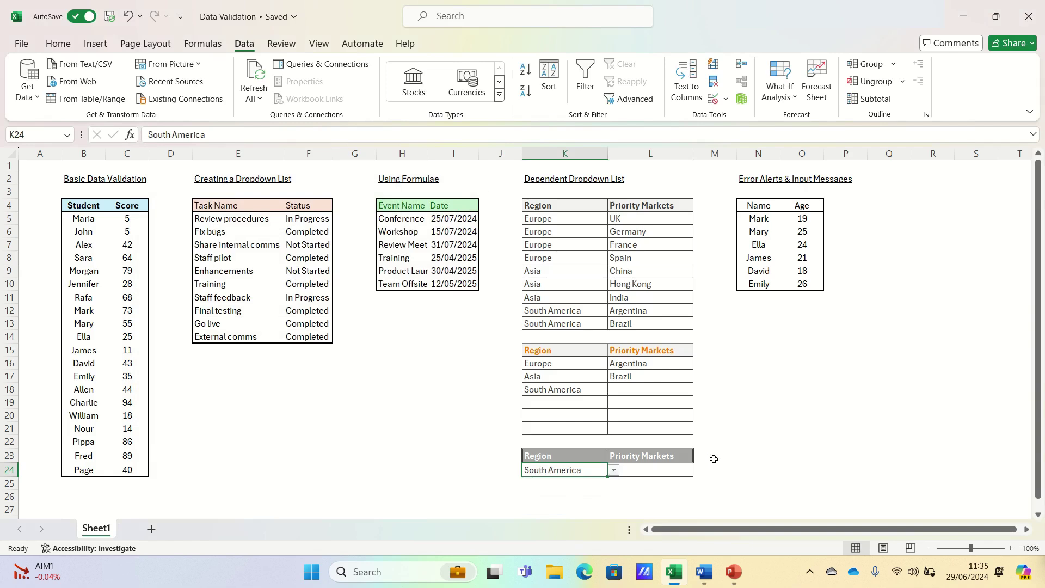
pyautogui.click(673, 469)
pyautogui.click(699, 471)
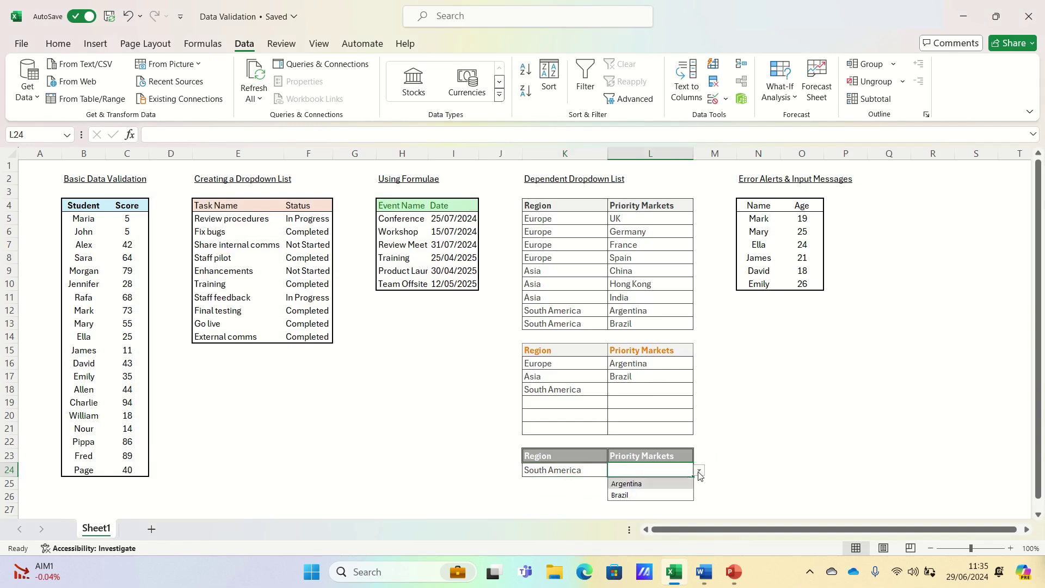
pyautogui.click(661, 485)
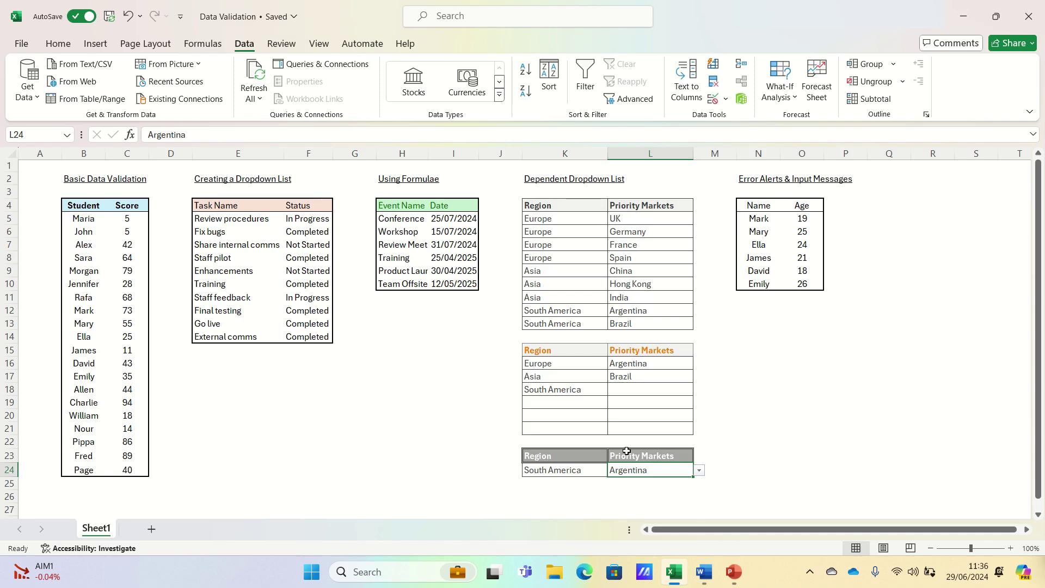
# Step: Switch K24 to Europe and choose Germany from L24's updated market list
pyautogui.click(589, 469)
pyautogui.click(613, 471)
pyautogui.click(593, 484)
pyautogui.click(669, 471)
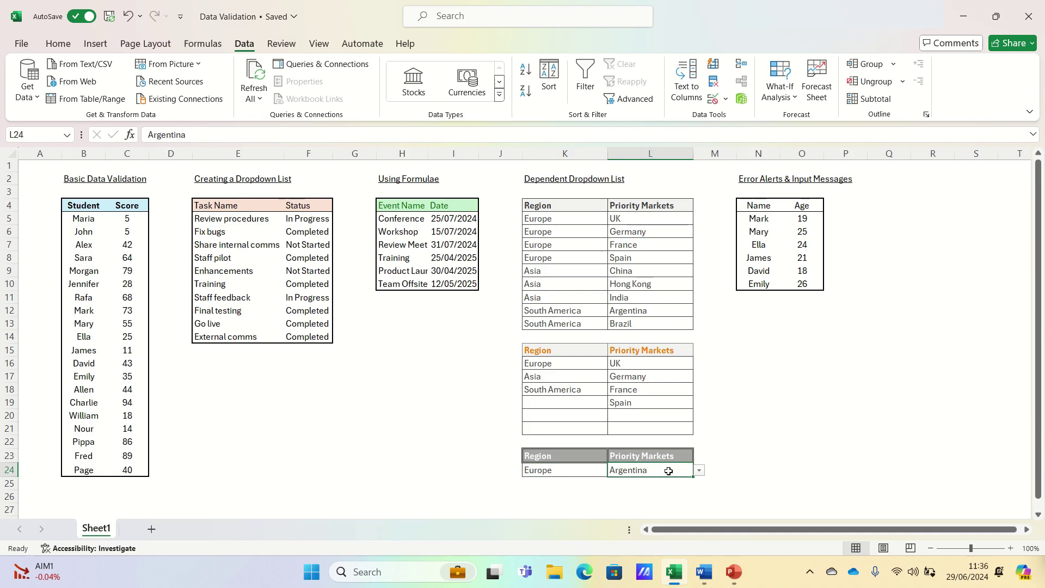
pyautogui.click(700, 471)
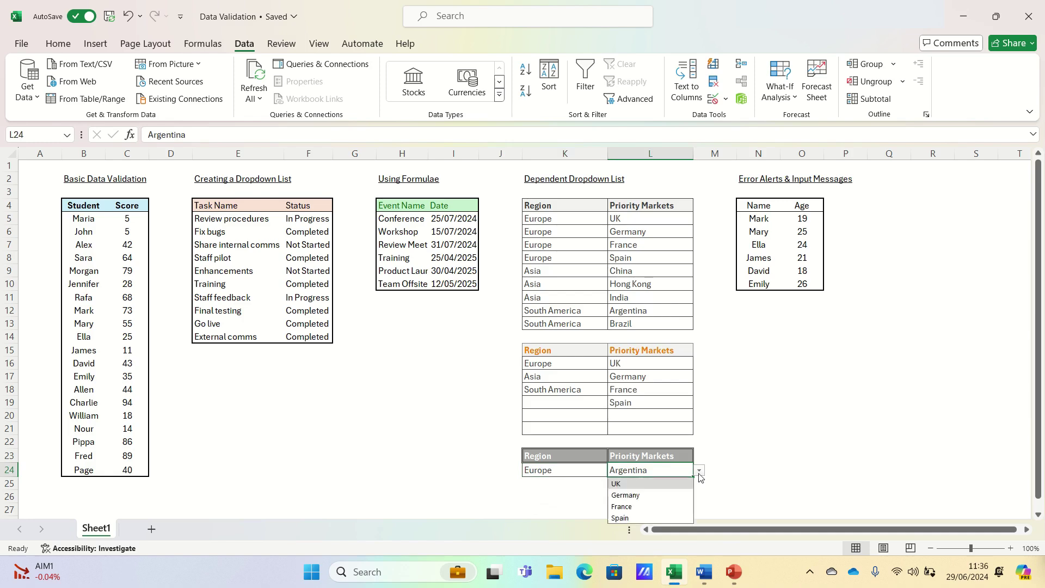
pyautogui.click(662, 496)
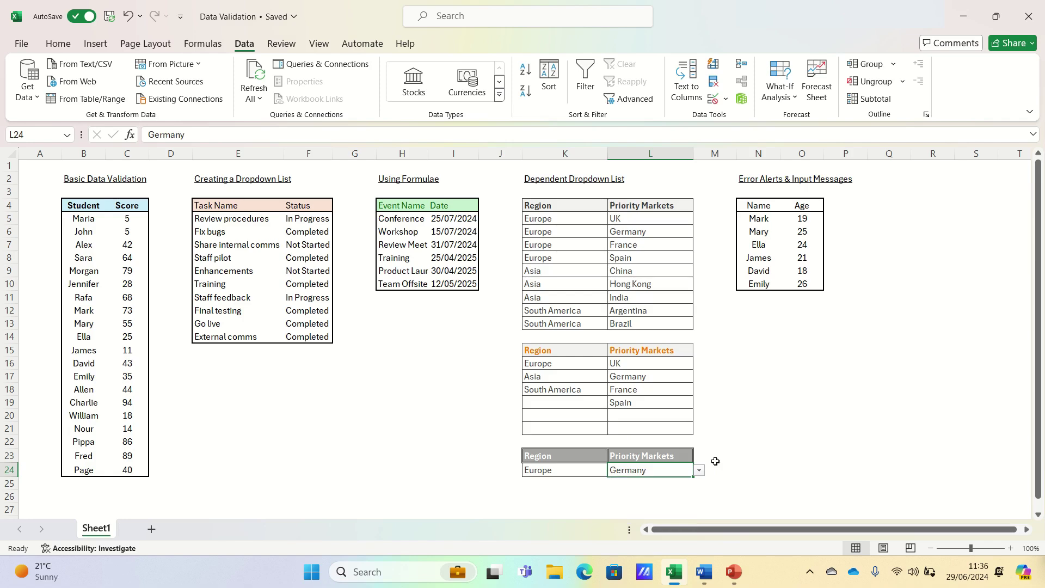
# Step: Select the first age cell, O5
pyautogui.click(807, 218)
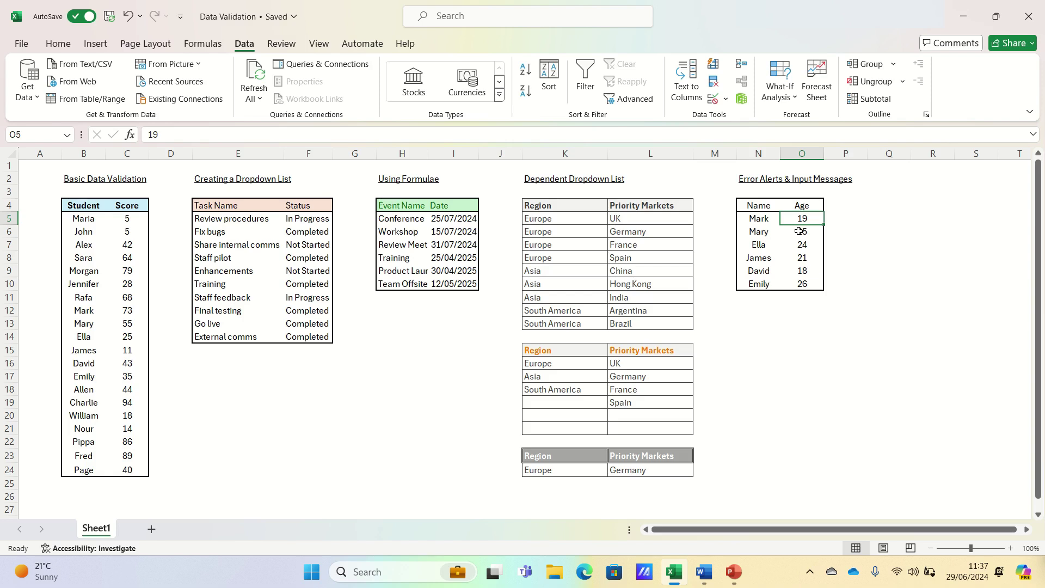
# Step: Extend the selection to O5:O10 and restrict it to whole numbers between limits, minimum 18
pyautogui.hotkey('shift', 'Down')
pyautogui.hotkey('shift', 'Down')
pyautogui.hotkey('shift', 'Down')
pyautogui.hotkey('shift', 'Down')
pyautogui.hotkey('shift', 'Down')
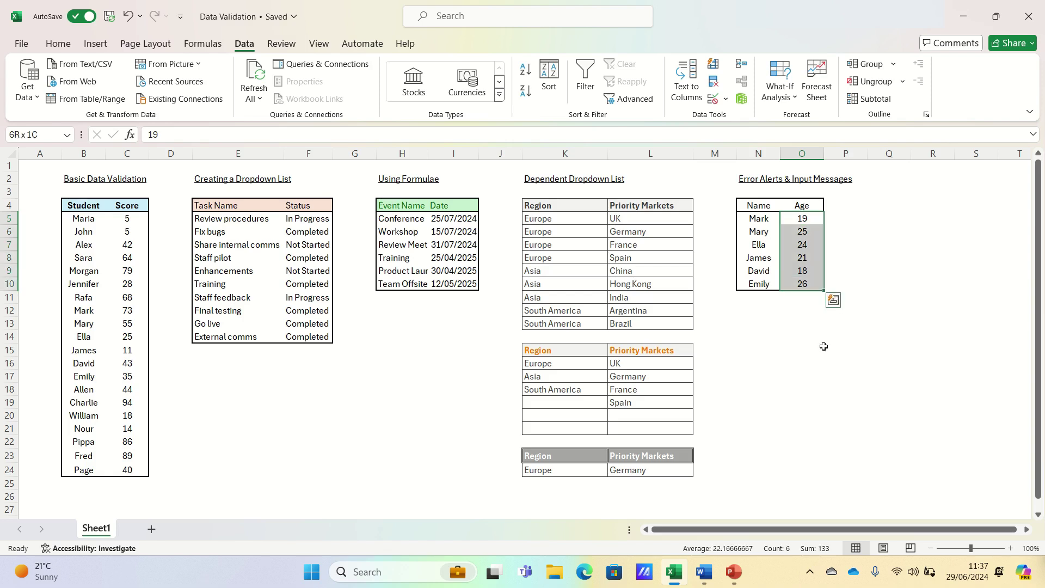
pyautogui.click(713, 101)
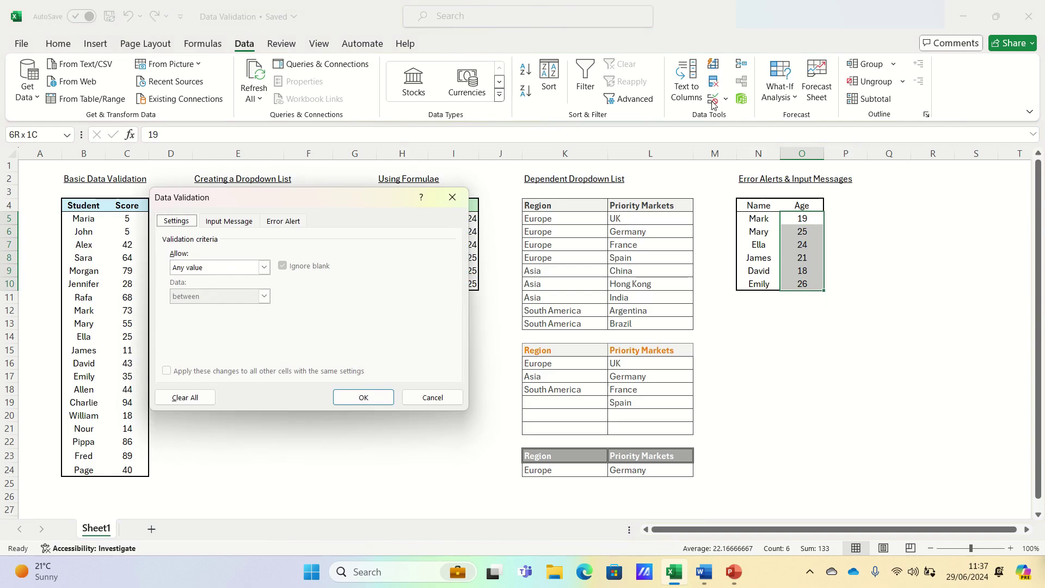
pyautogui.click(245, 269)
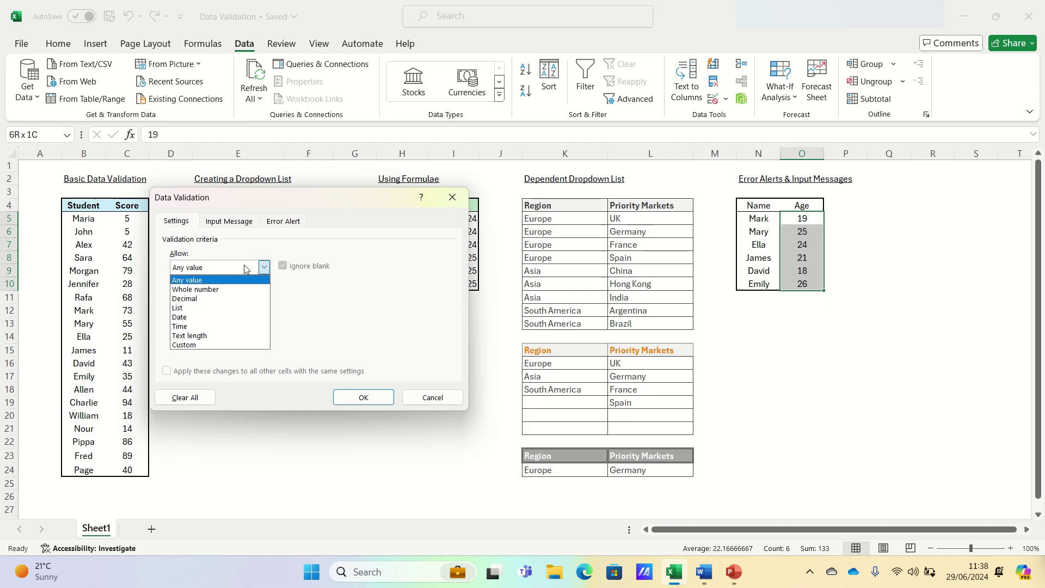
pyautogui.click(222, 291)
pyautogui.click(221, 325)
pyautogui.write('18')
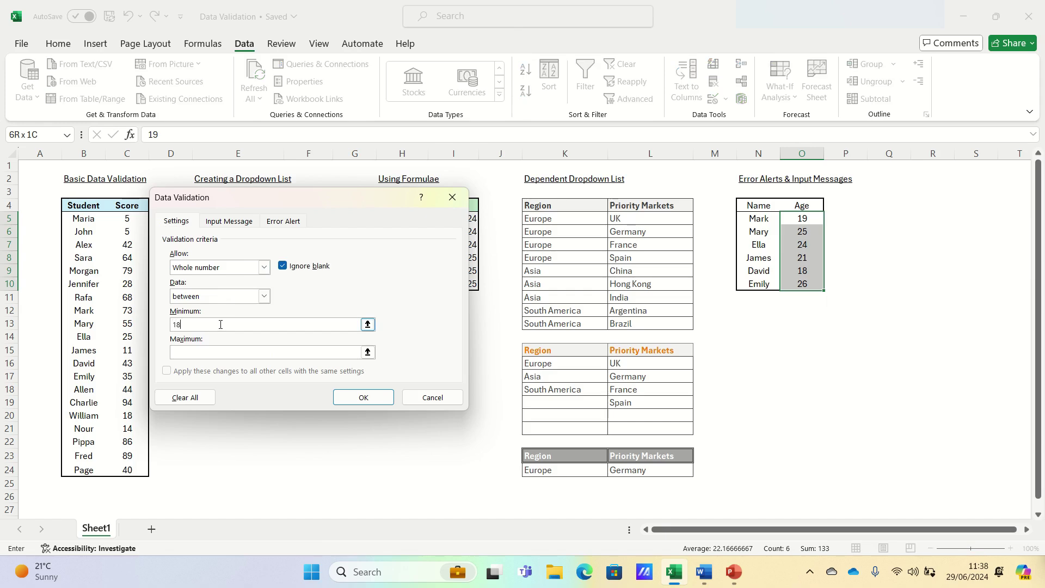
pyautogui.write('65')
# Step: Add the input message 'Enter the age' with text 'Please enter a number between 18 and 65.'
pyautogui.click(225, 223)
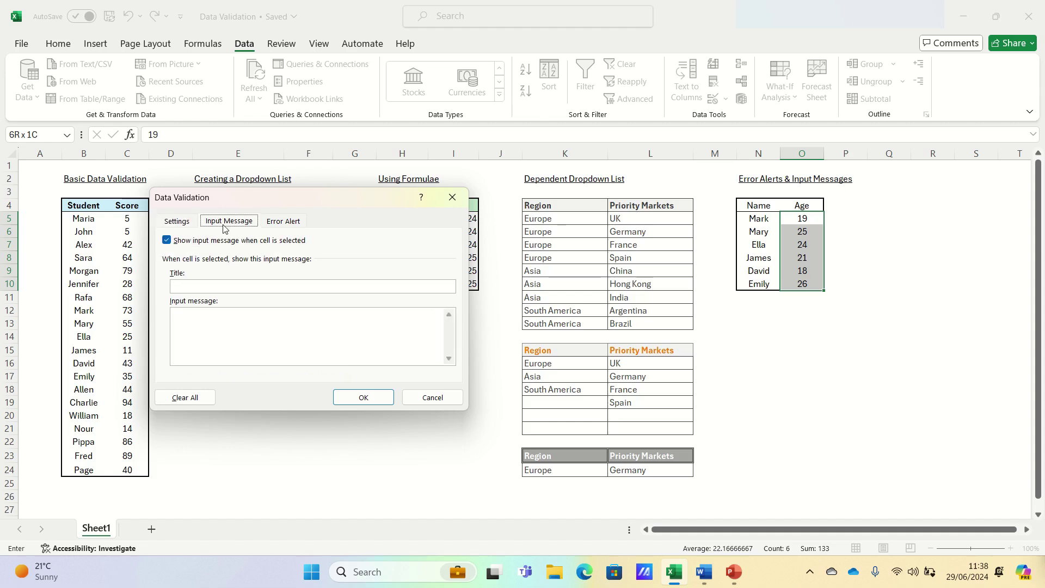
pyautogui.click(292, 288)
pyautogui.write('Enter the age')
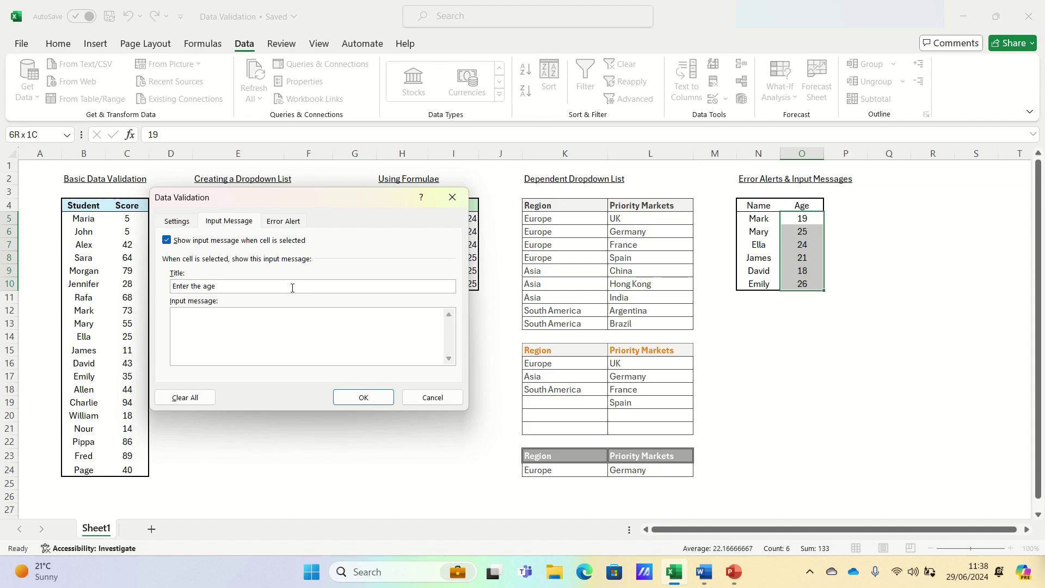
pyautogui.click(292, 335)
pyautogui.write('Please enter a number between 18 and 65')
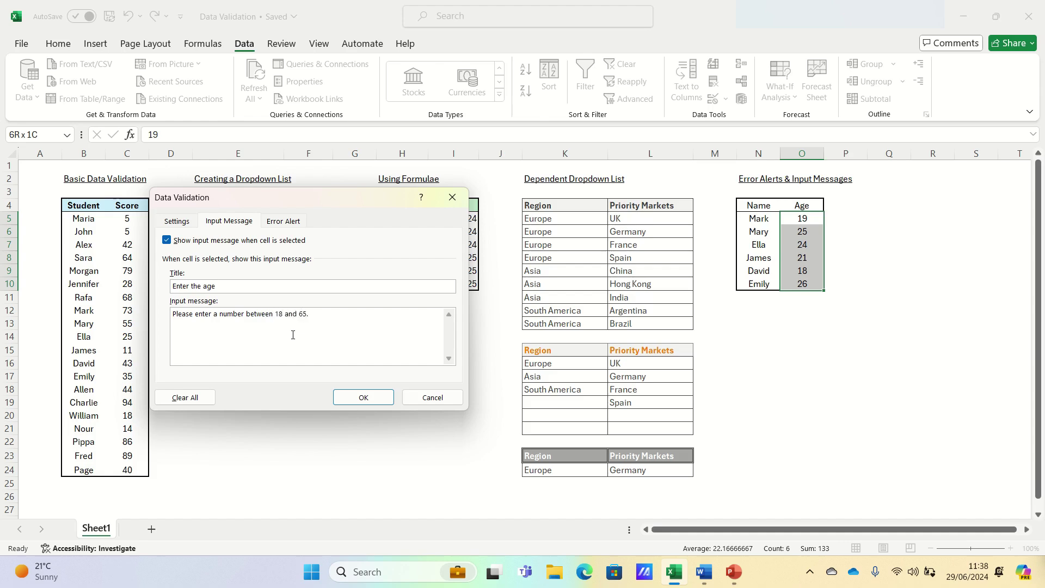
pyautogui.write('.')
# Step: Set a Stop error alert titled 'Error' with message 'Age must be between 18 and 65.'
pyautogui.click(286, 221)
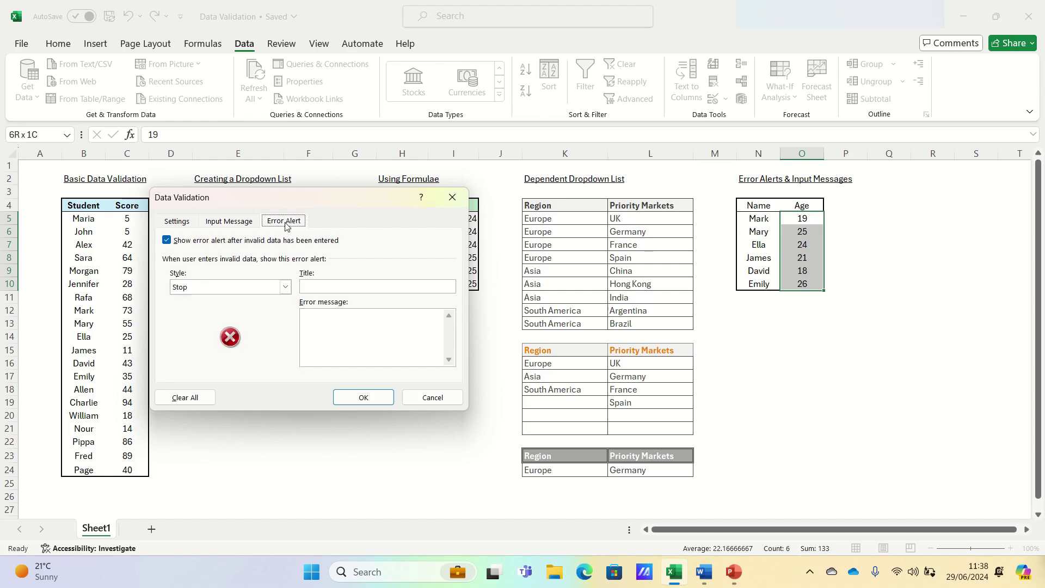
pyautogui.click(353, 288)
pyautogui.write('Error')
pyautogui.click(345, 327)
pyautogui.write('Age must be between 18 and 65.')
# Step: Apply the age rules and enter 35 as the first age in O5
pyautogui.click(363, 397)
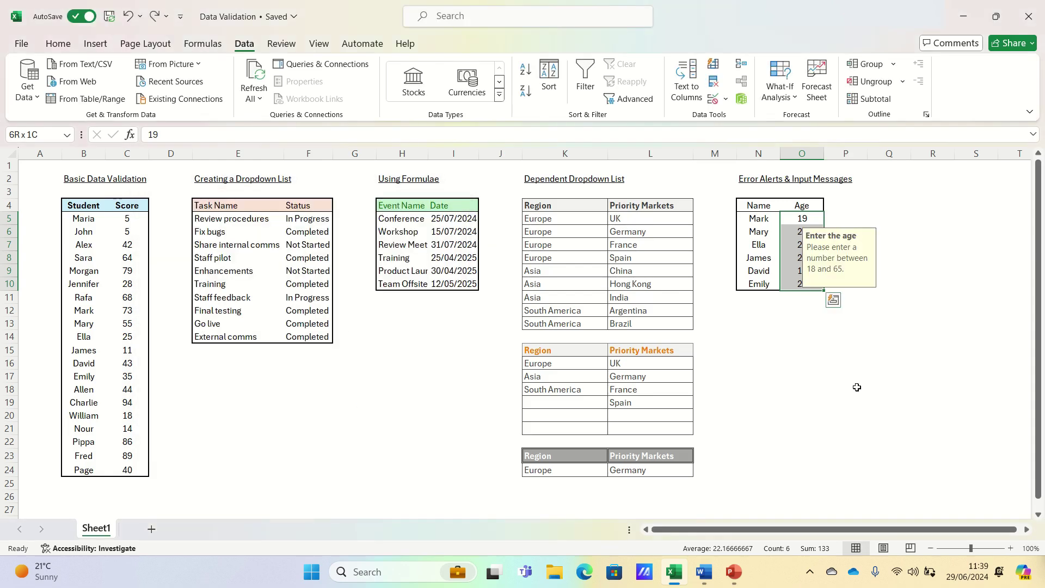
pyautogui.hotkey('shift', 'BackSpace')
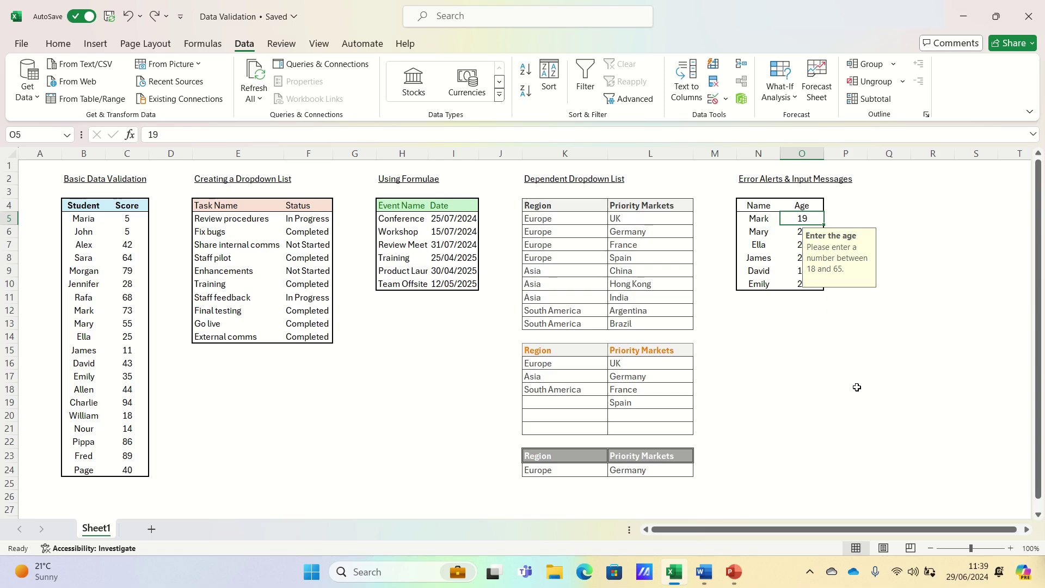
pyautogui.write('35')
pyautogui.press('Return')
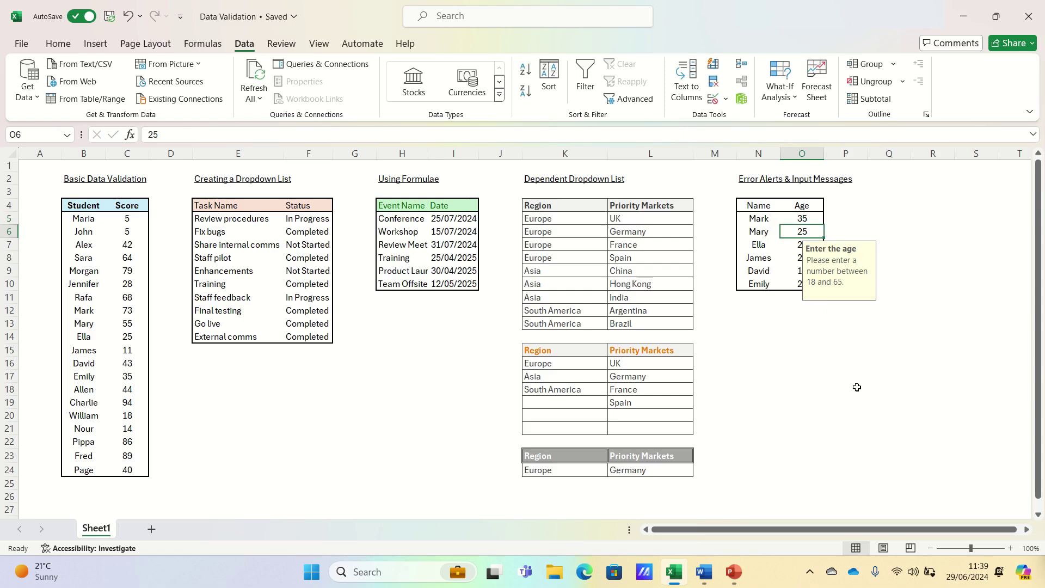
# Step: Test O5 with 17, then cancel the rejection to keep the previous age
pyautogui.press('Up')
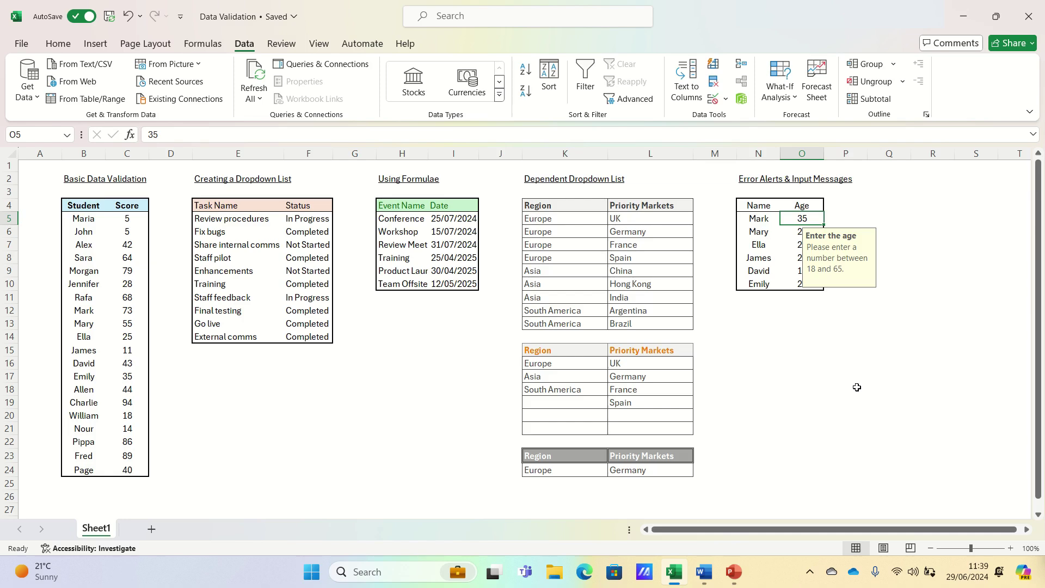
pyautogui.write('17')
pyautogui.press('Return')
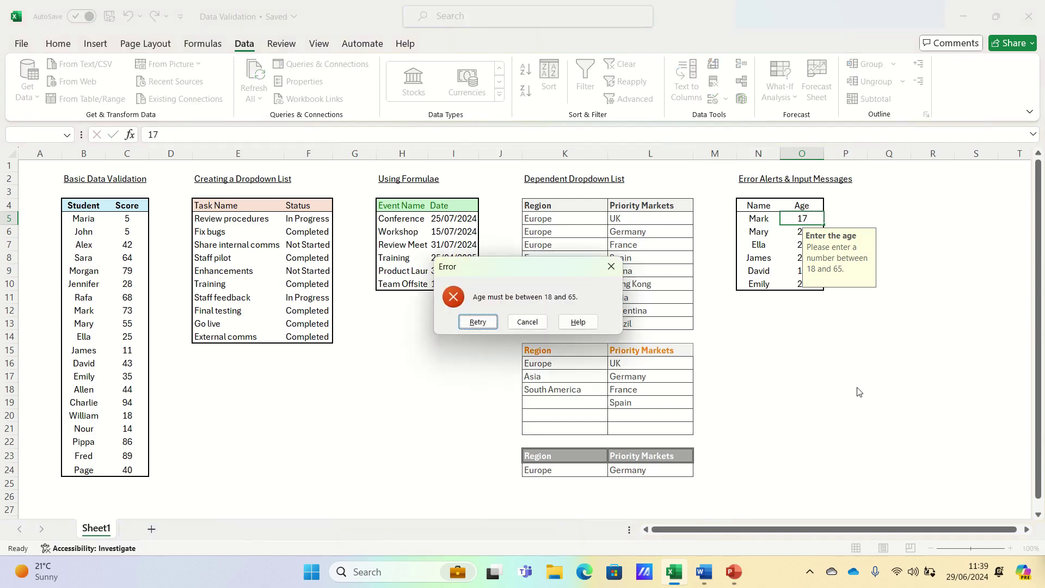
pyautogui.press('Escape')
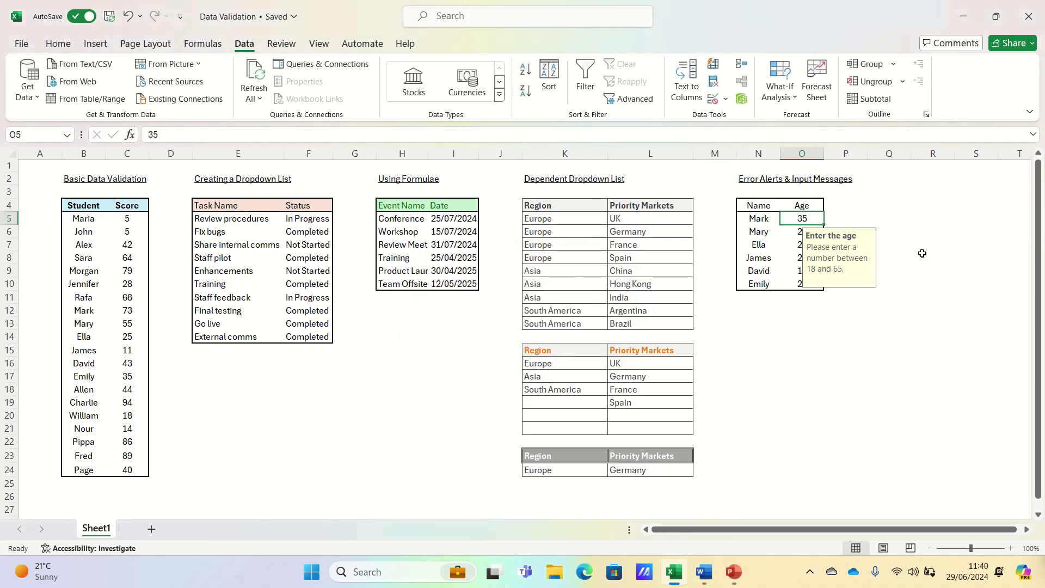